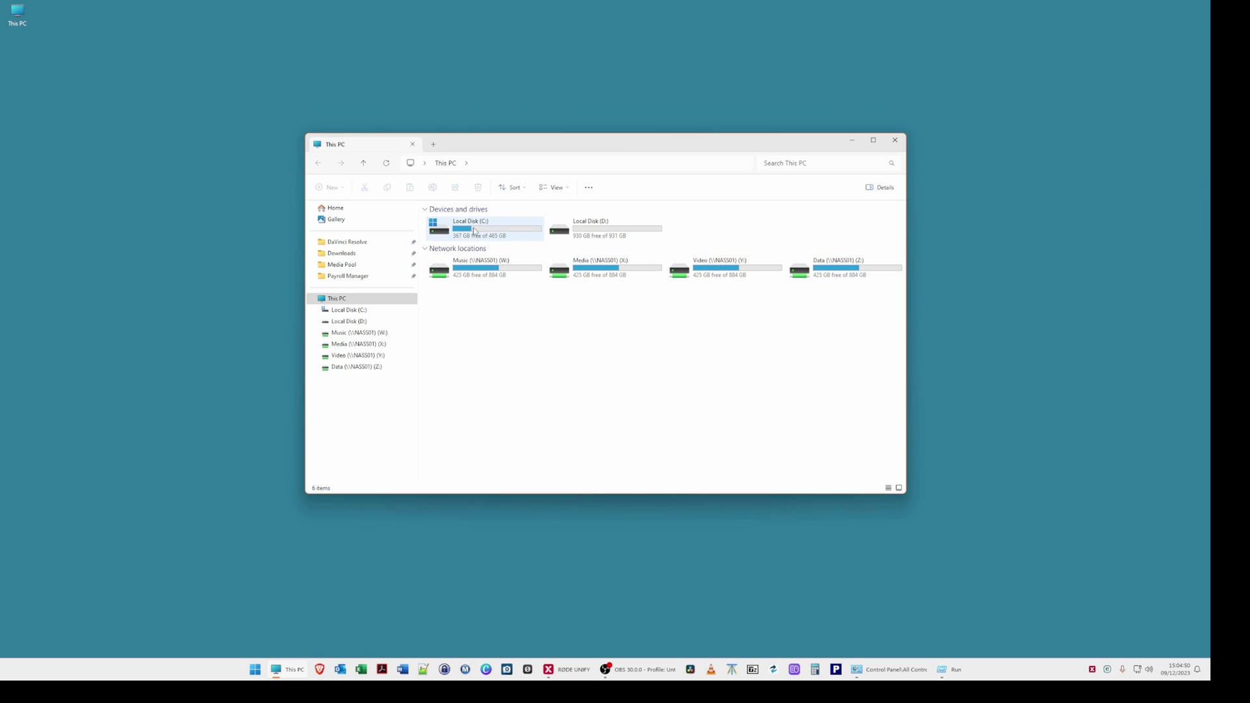
Turn on 'Show hidden files, folders and drives' in the View tab of Folder Options.
mouse_move(475, 229)
click(590, 189)
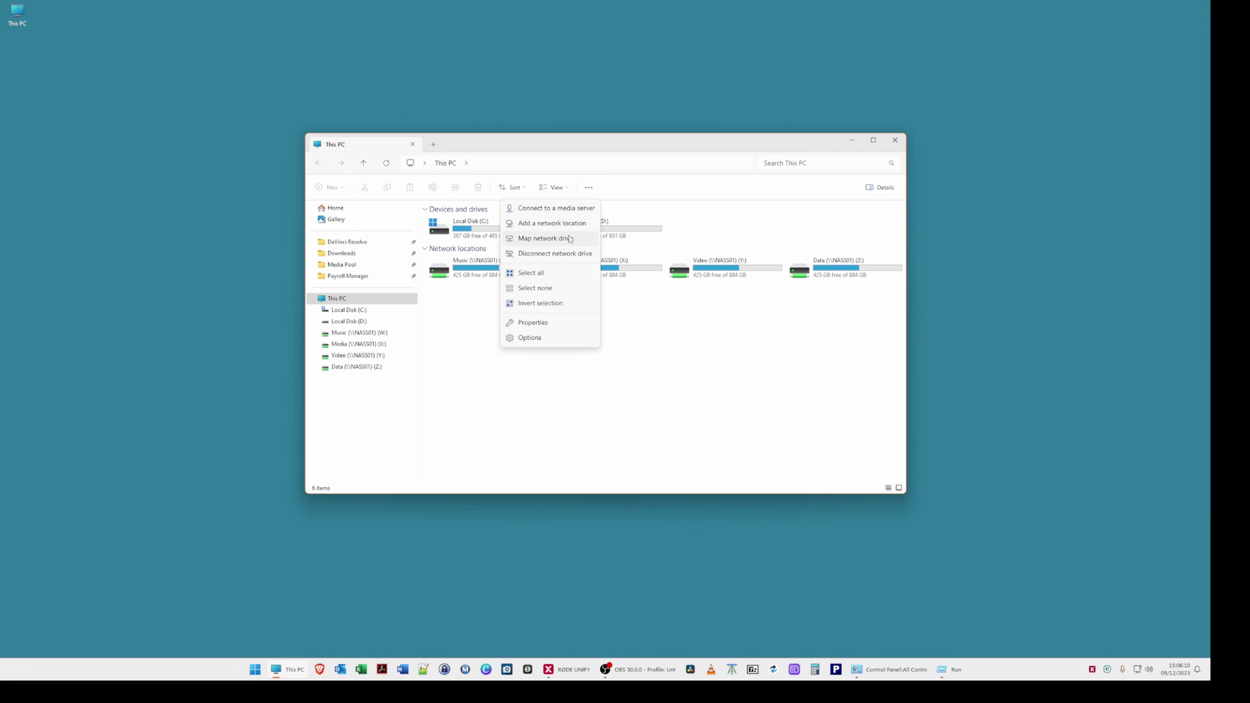
click(533, 338)
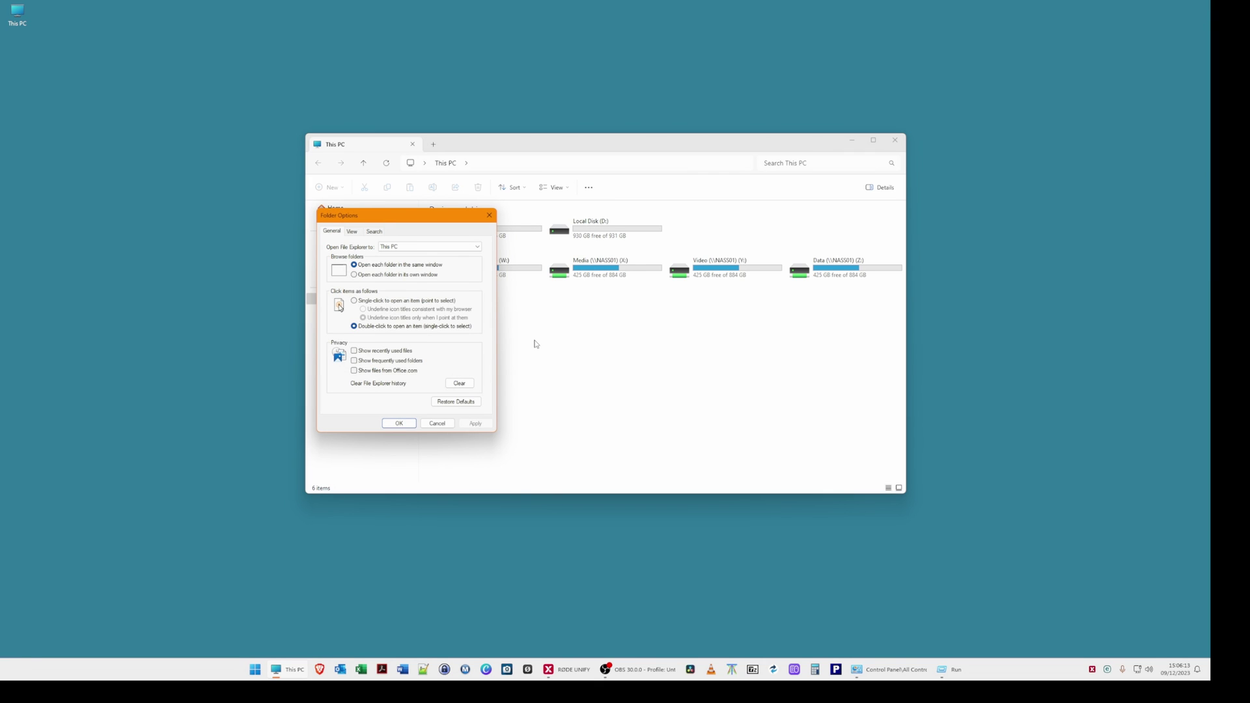
click(351, 234)
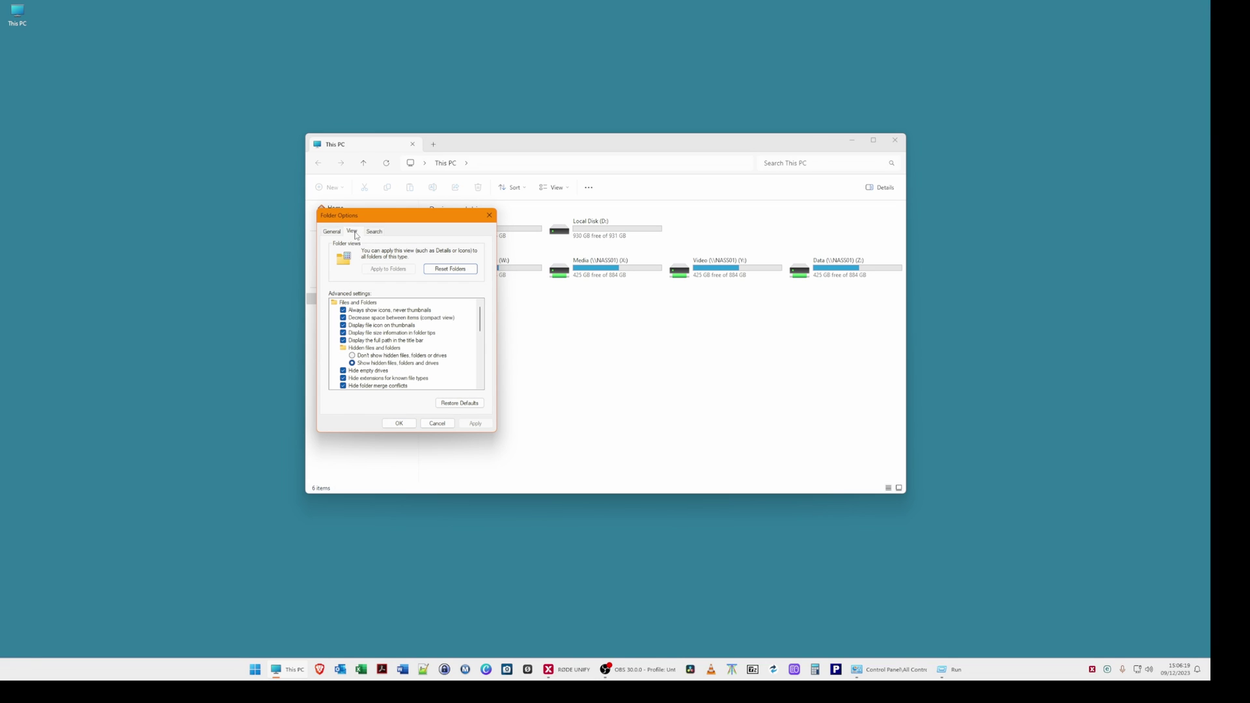
click(352, 364)
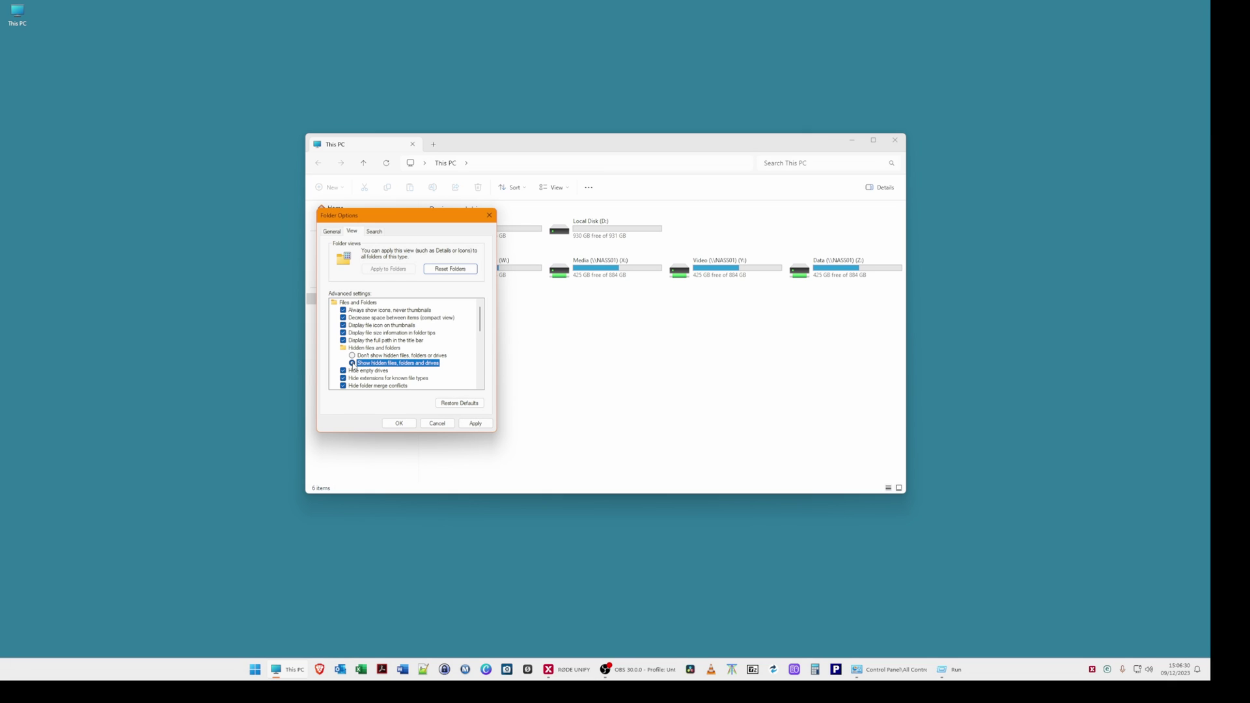
click(402, 425)
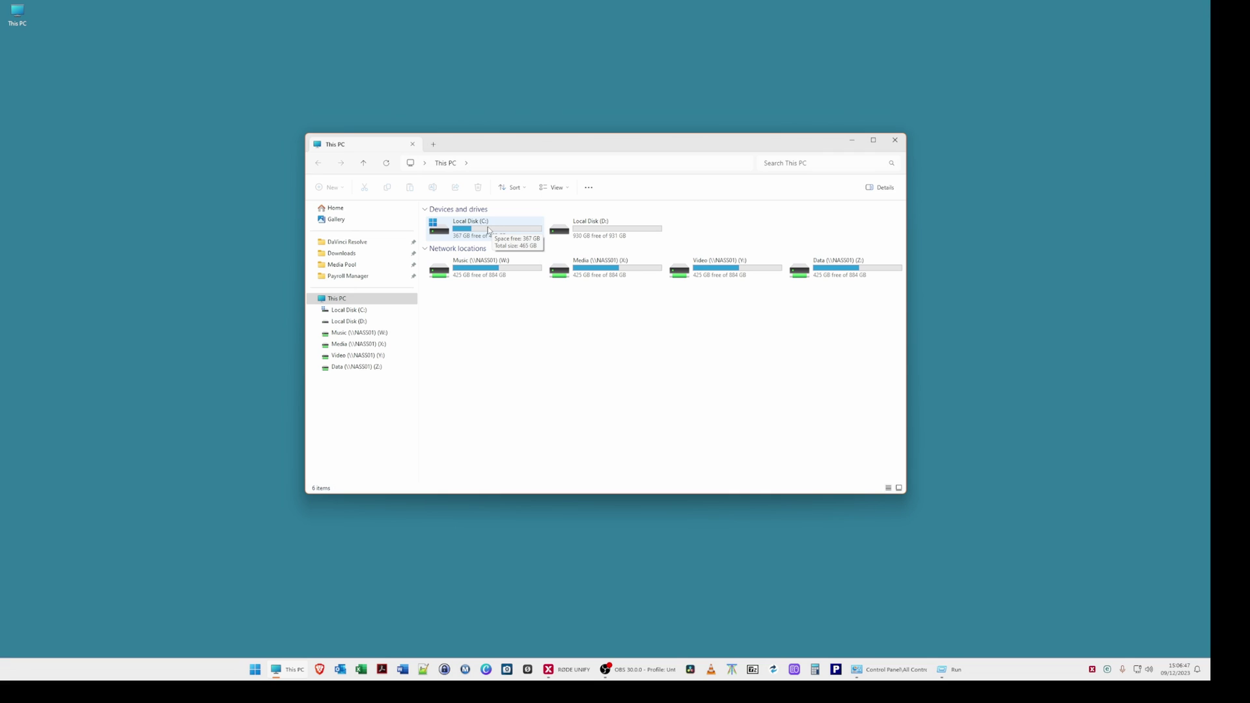
Browse from Local Disk (C:) through Users, the profile folder, AppData and Local into Temp.
double_click(496, 228)
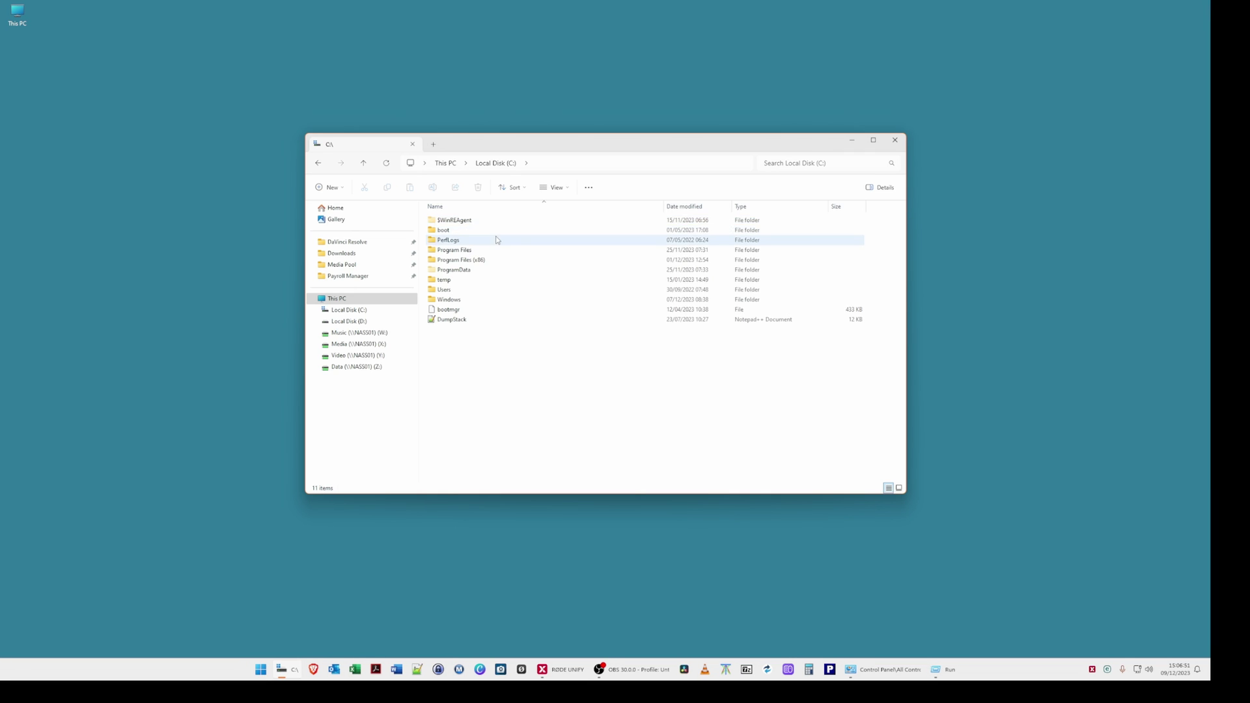
double_click(449, 292)
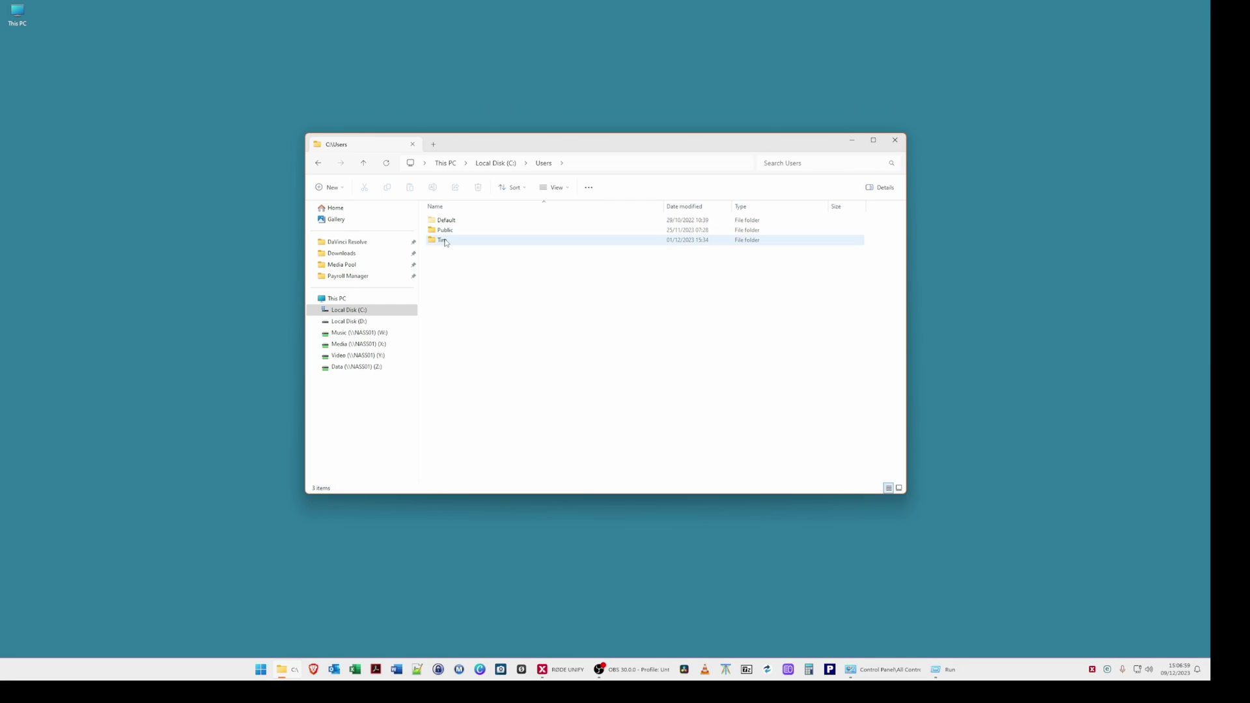
double_click(442, 240)
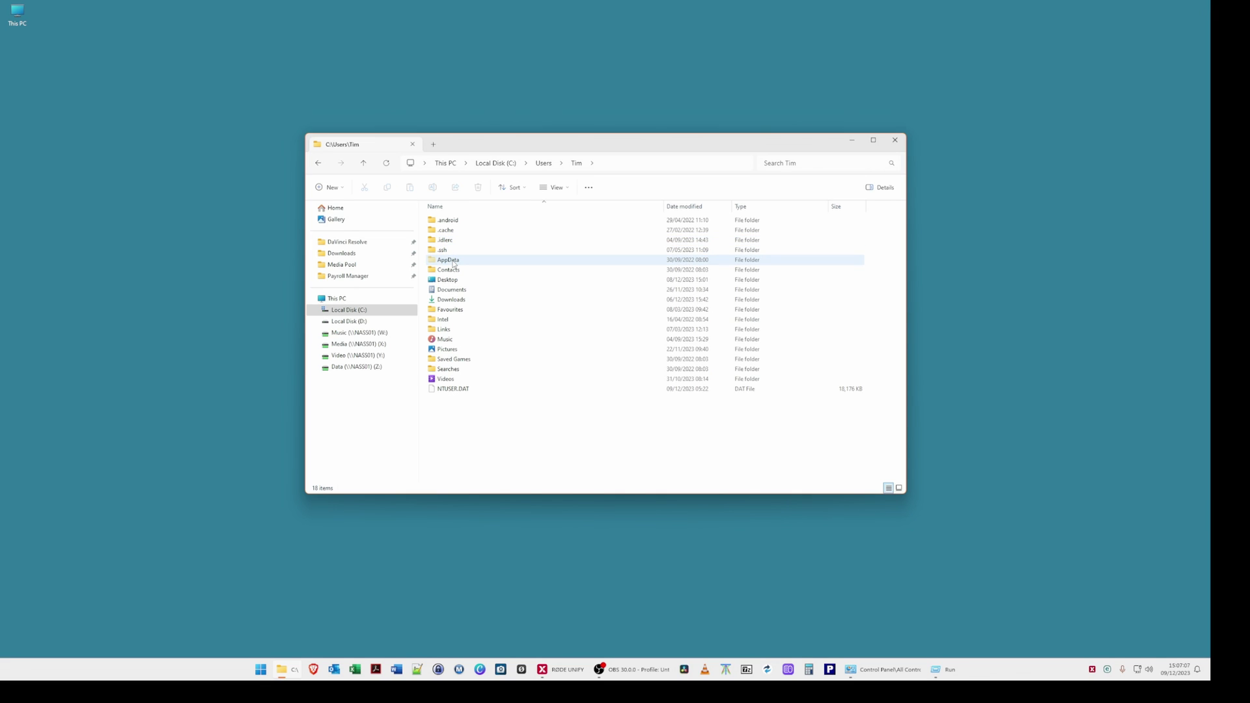
double_click(448, 260)
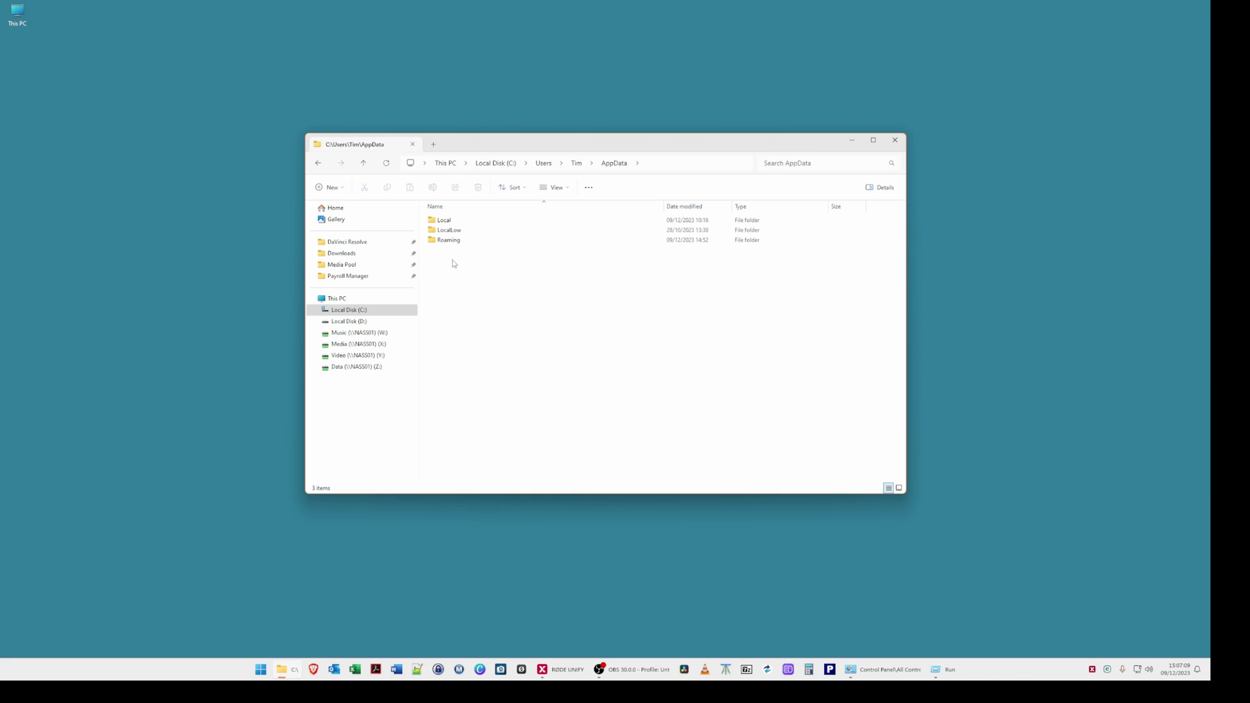
double_click(444, 222)
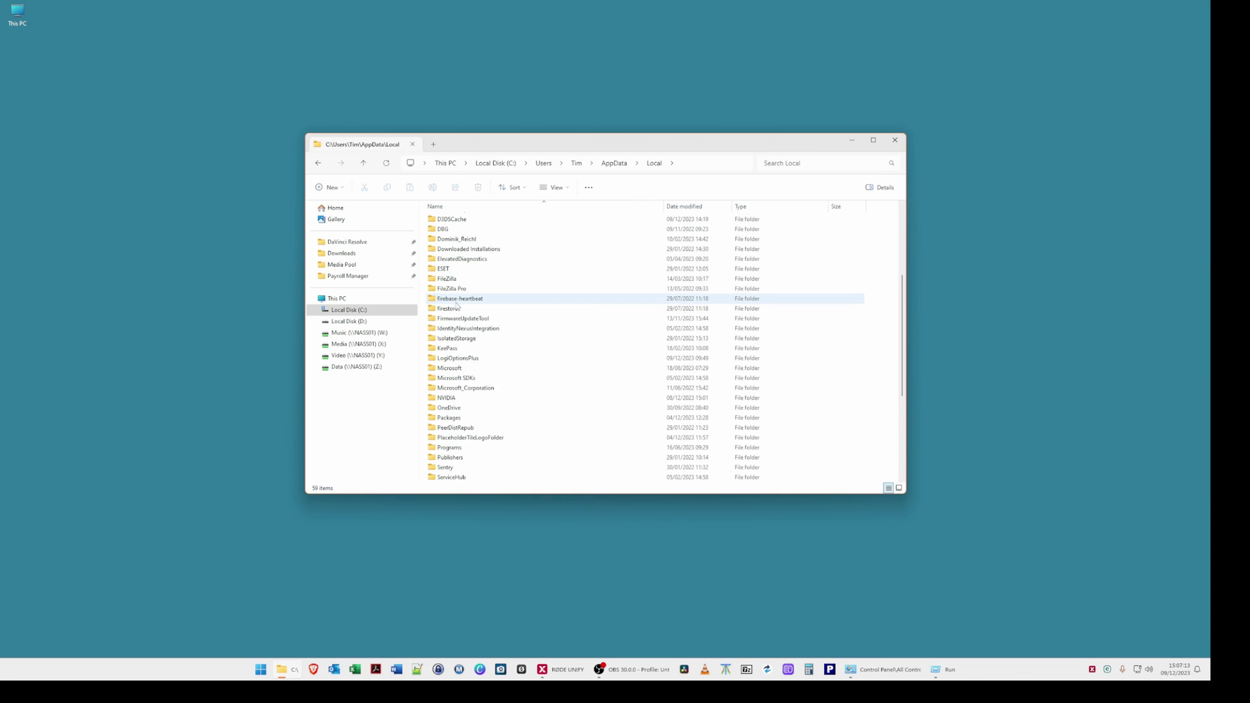
scroll(456, 312, down, 7)
double_click(454, 420)
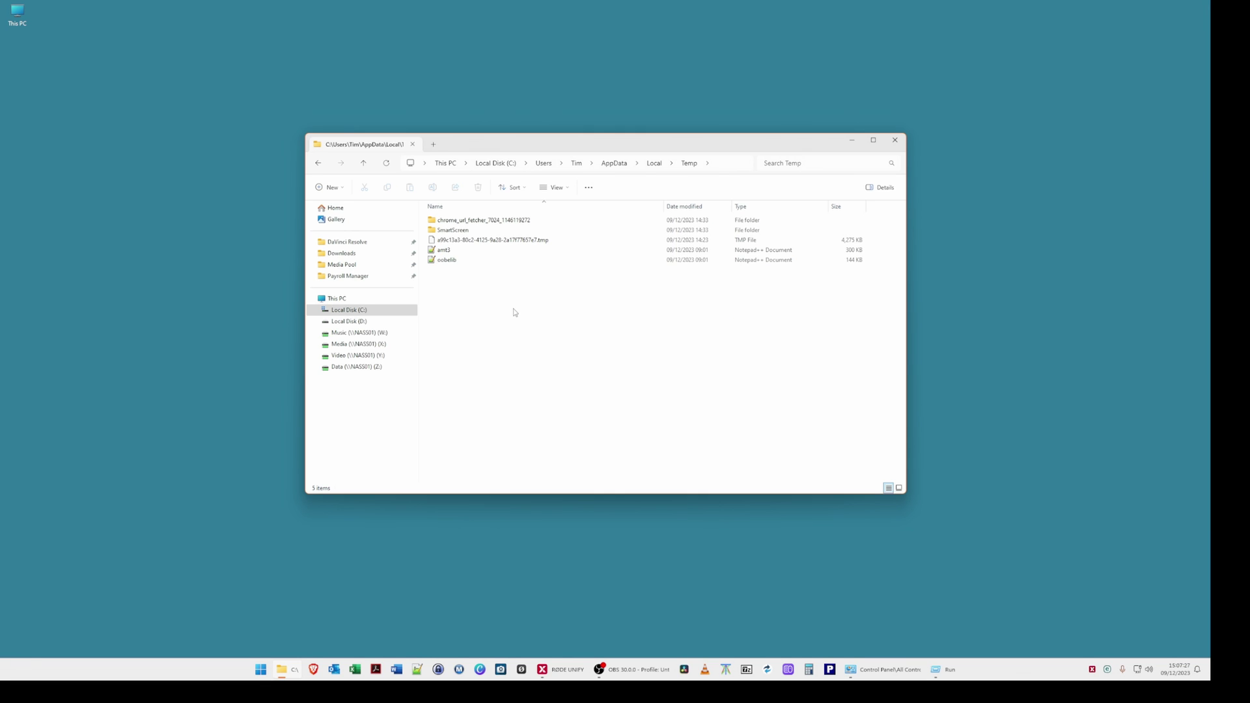
Permanently delete all five Temp items, skipping the files still in use.
key(ctrl+a)
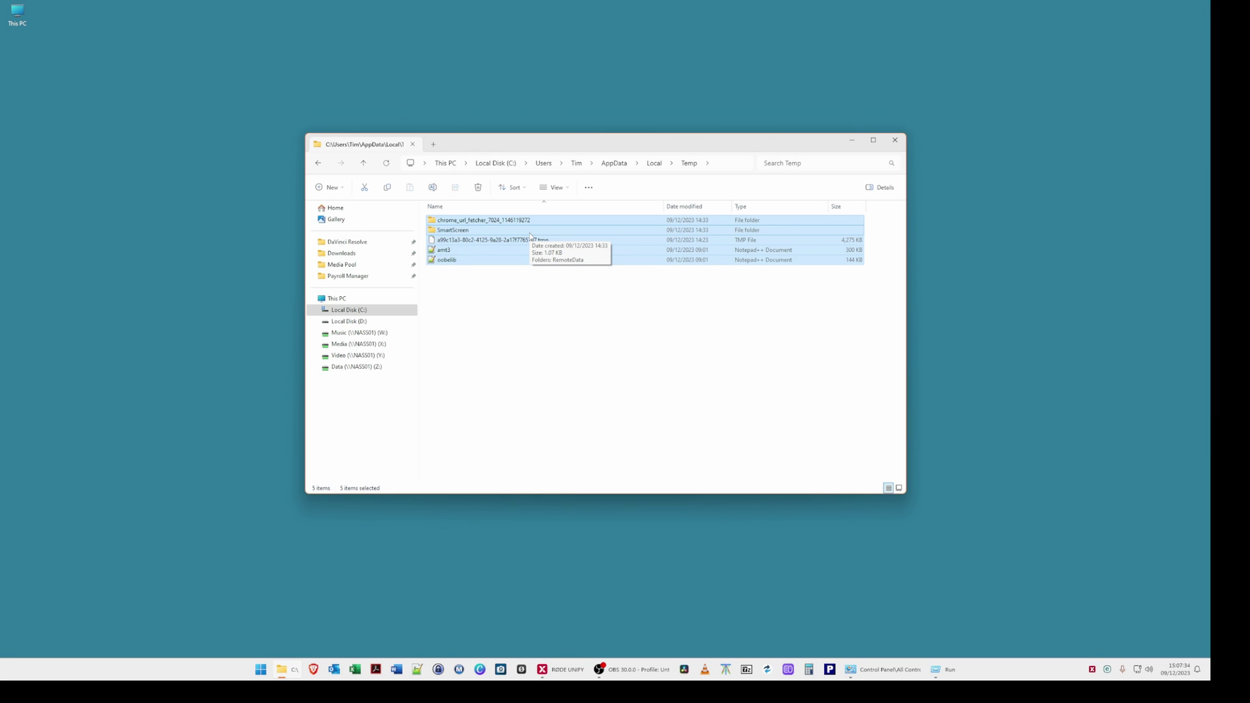
key(shift+Delete)
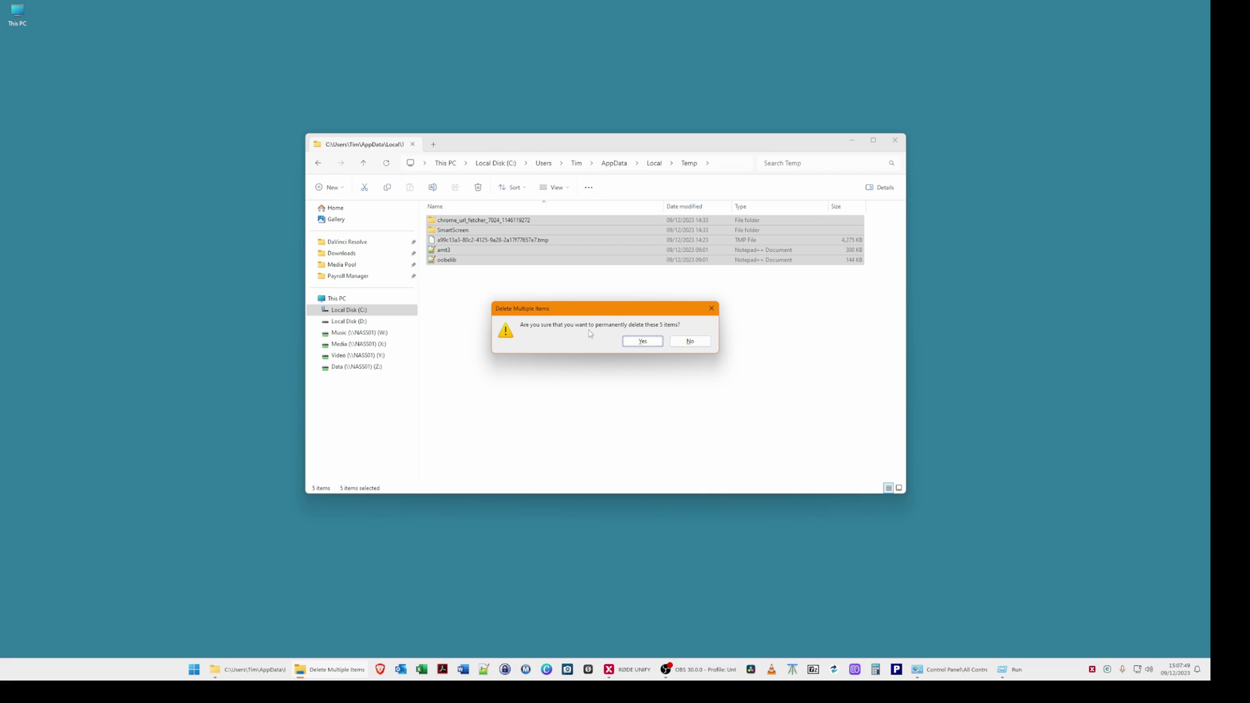
click(637, 339)
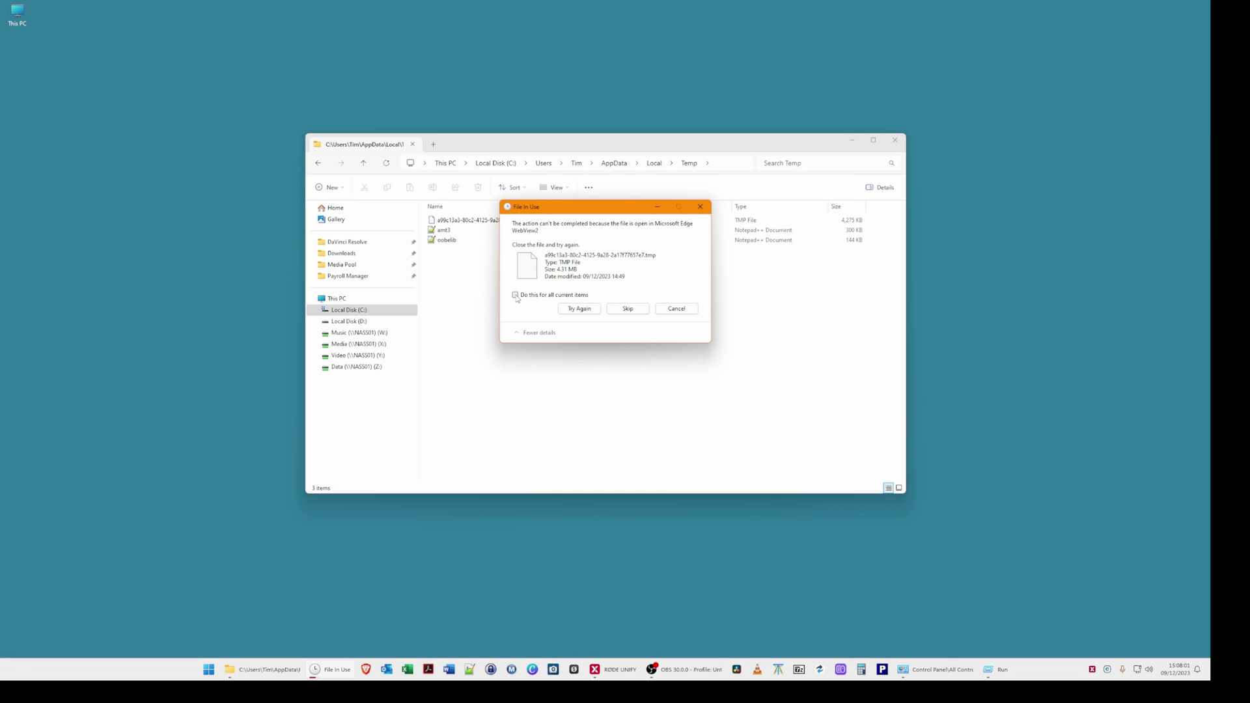
click(516, 295)
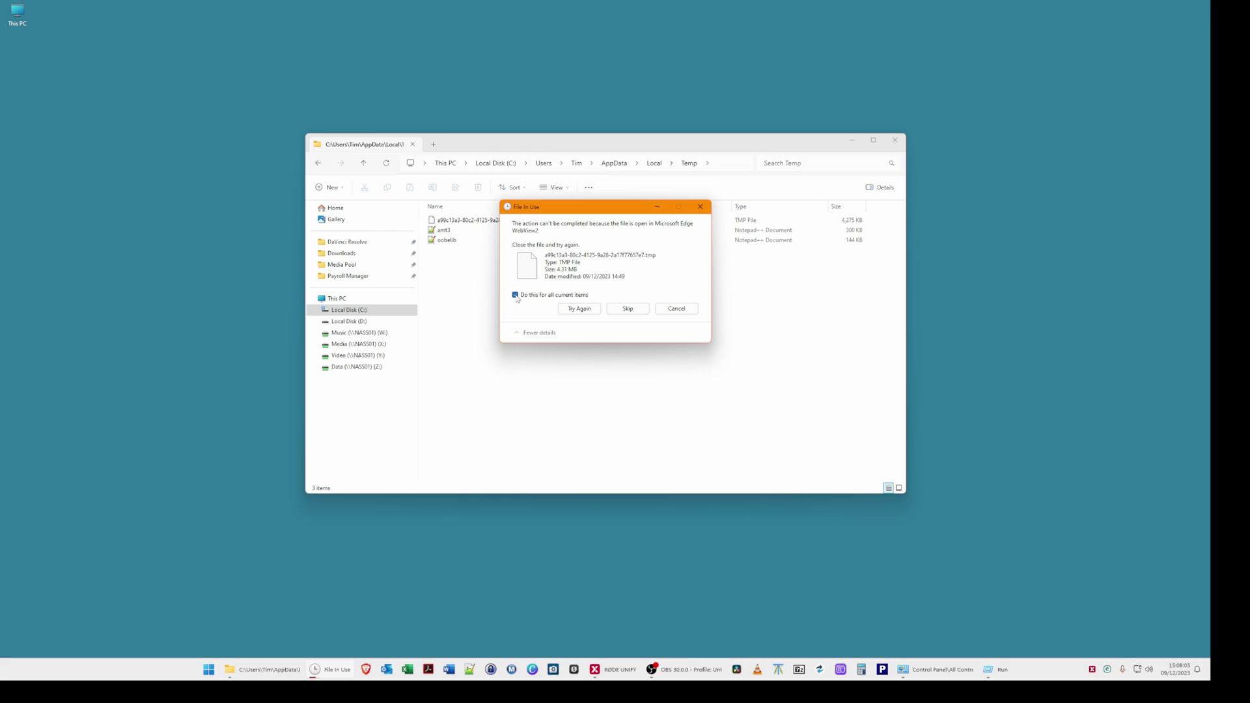
click(634, 313)
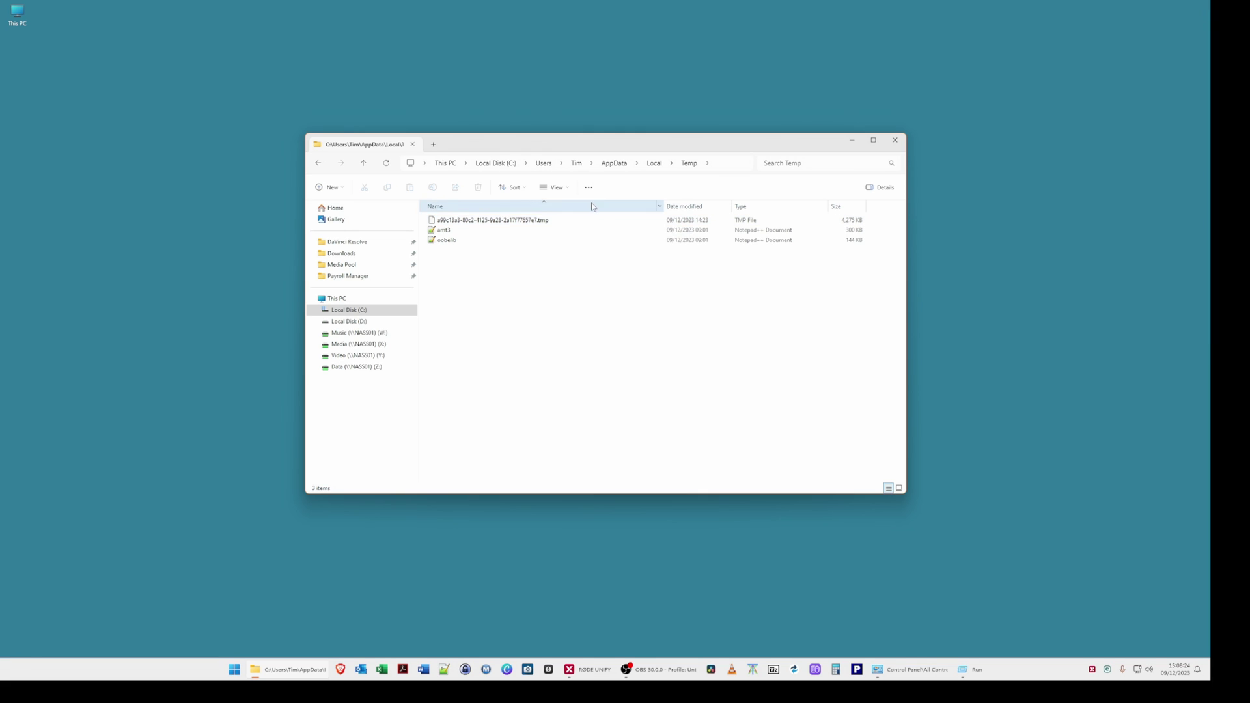
Go from the C: drive root into Windows, then into its Temp folder.
click(495, 167)
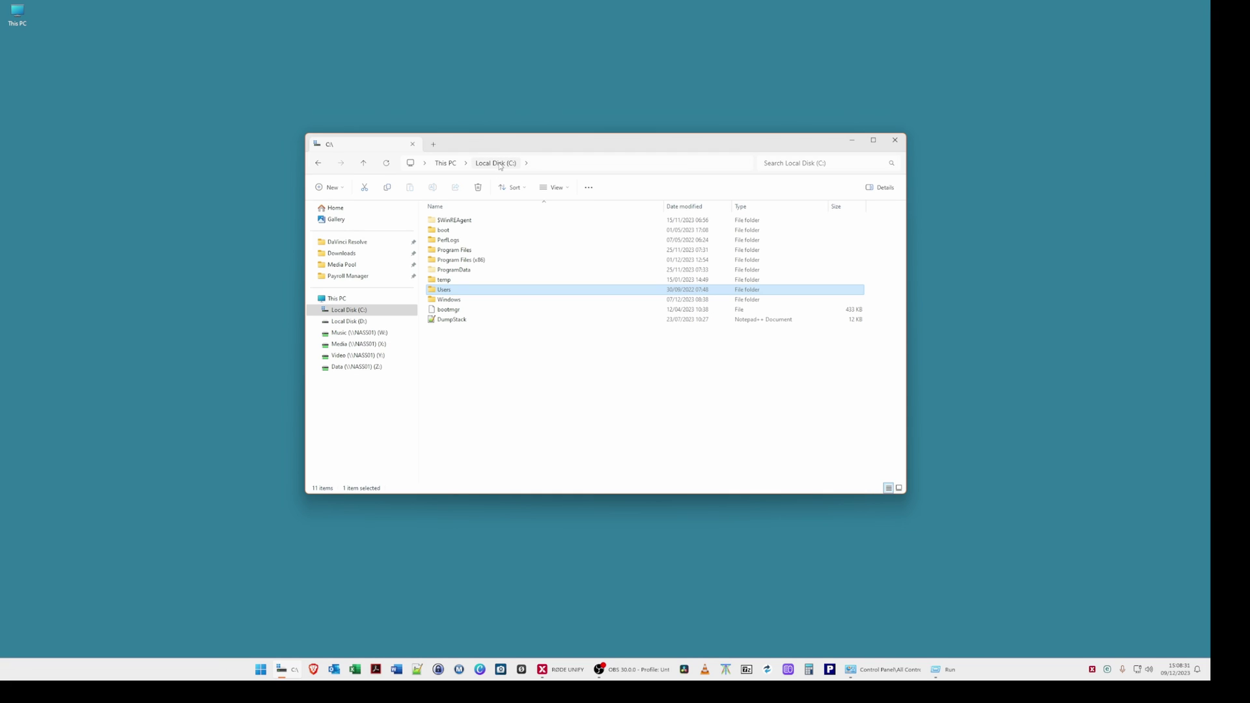
double_click(456, 299)
scroll(476, 326, down, 10)
scroll(466, 391, down, 9)
double_click(446, 418)
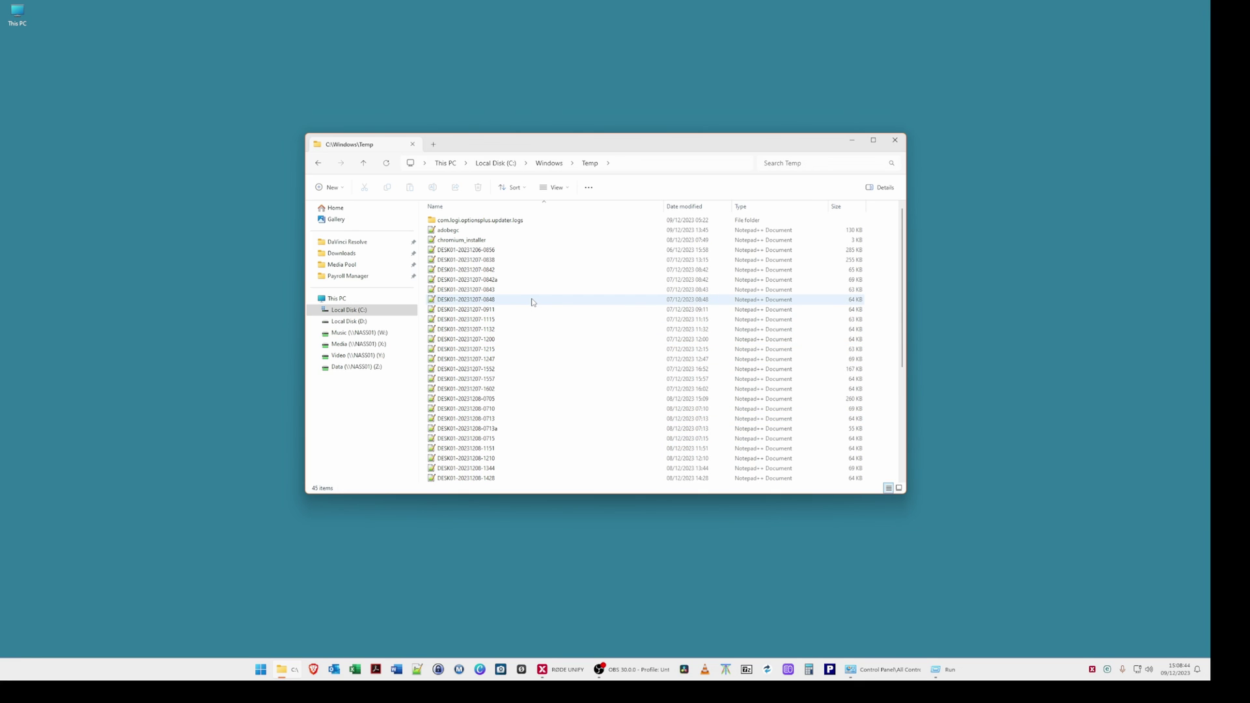
Permanently delete all 45 items in C:\Windows\Temp, skipping the two in-use files.
key(ctrl+a)
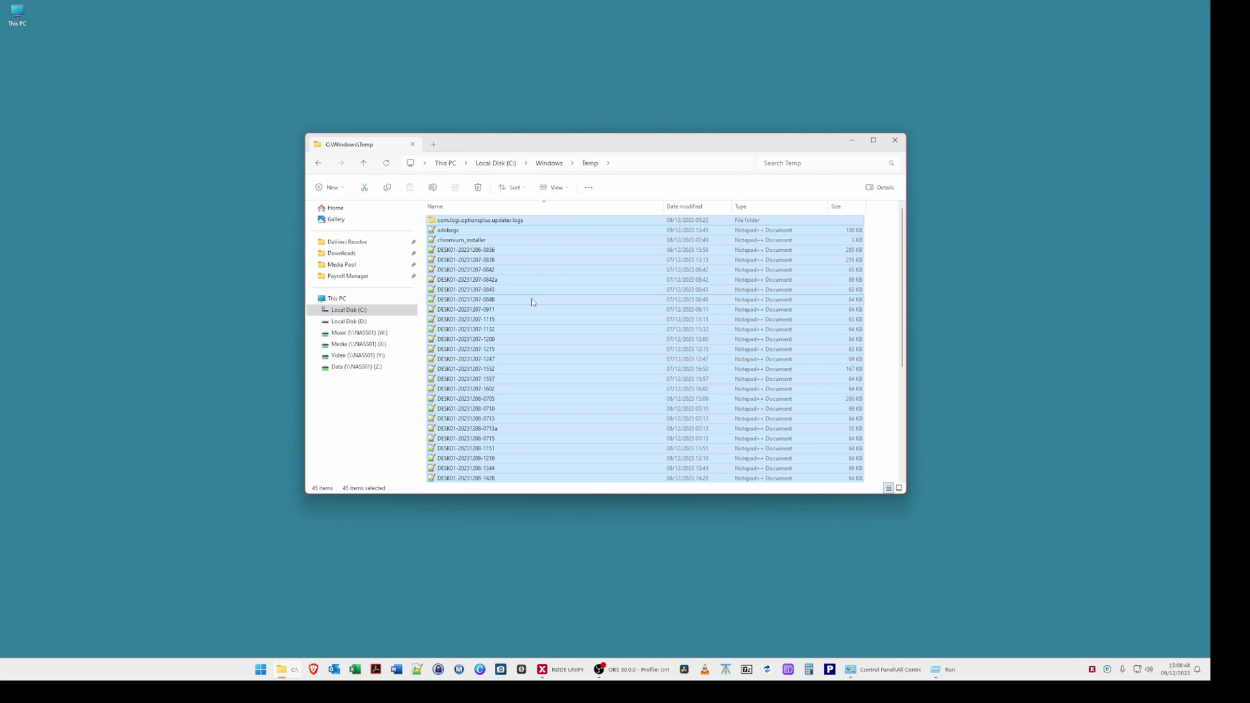
key(shift+Delete)
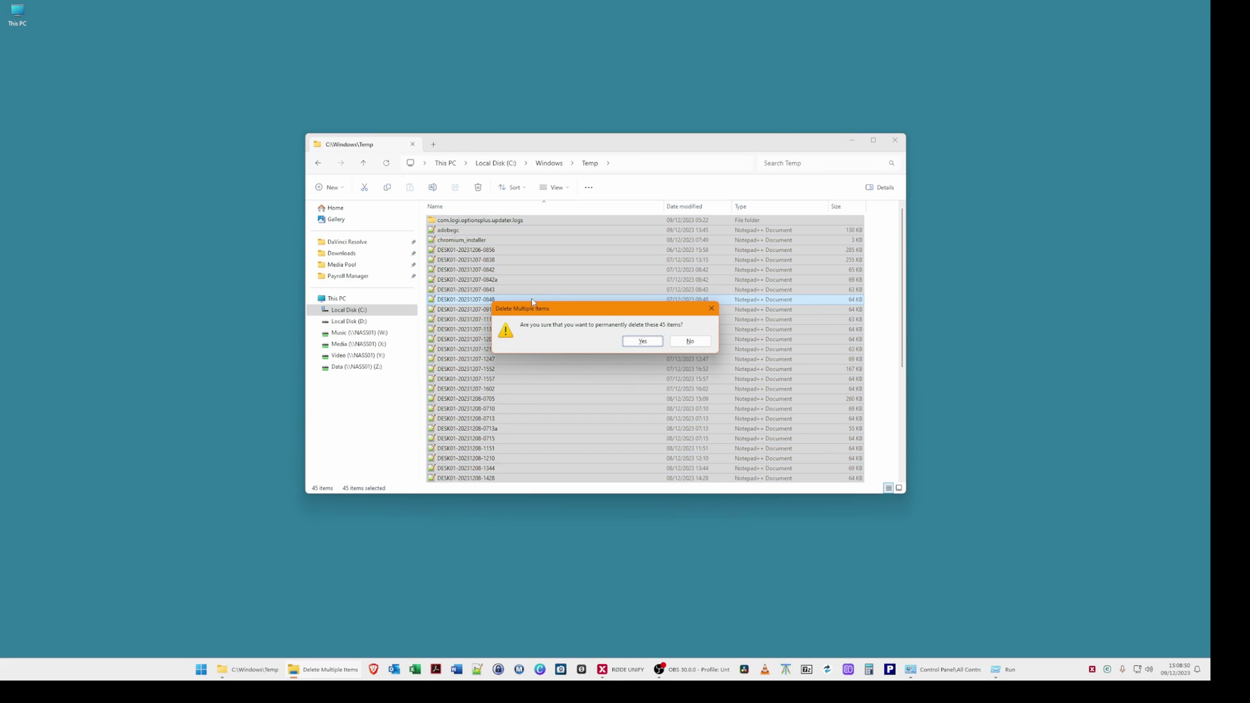
click(642, 343)
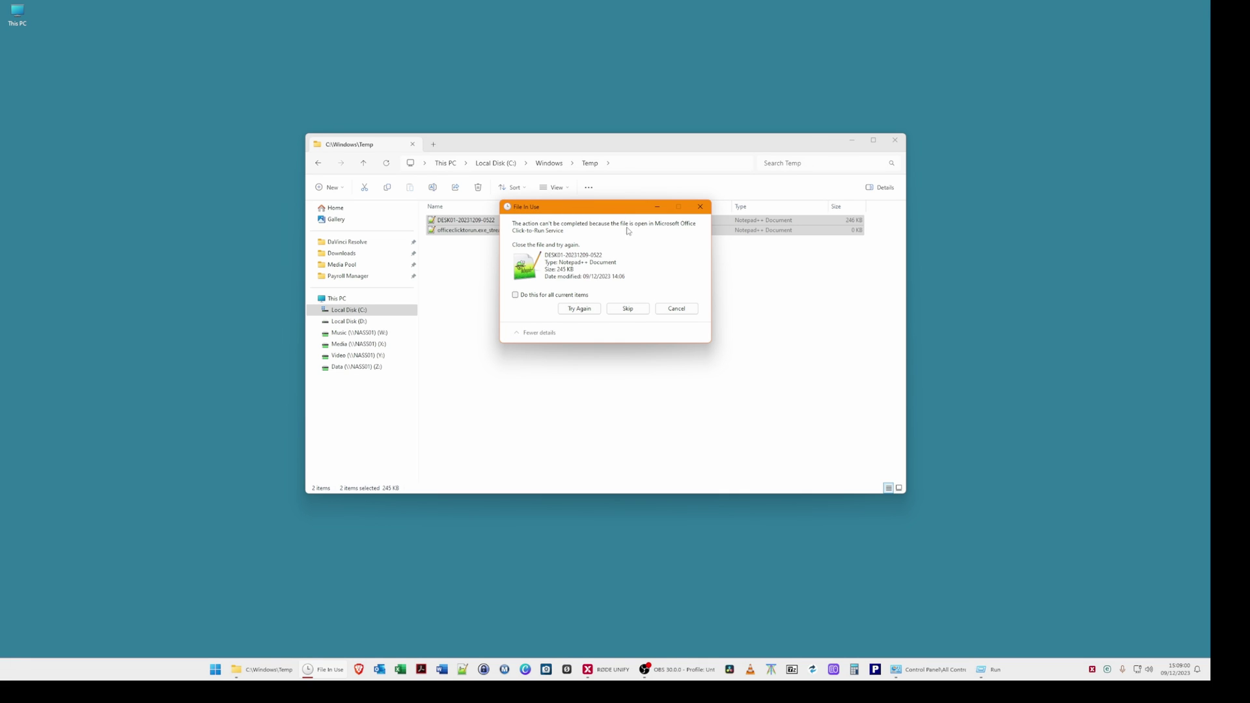
click(515, 296)
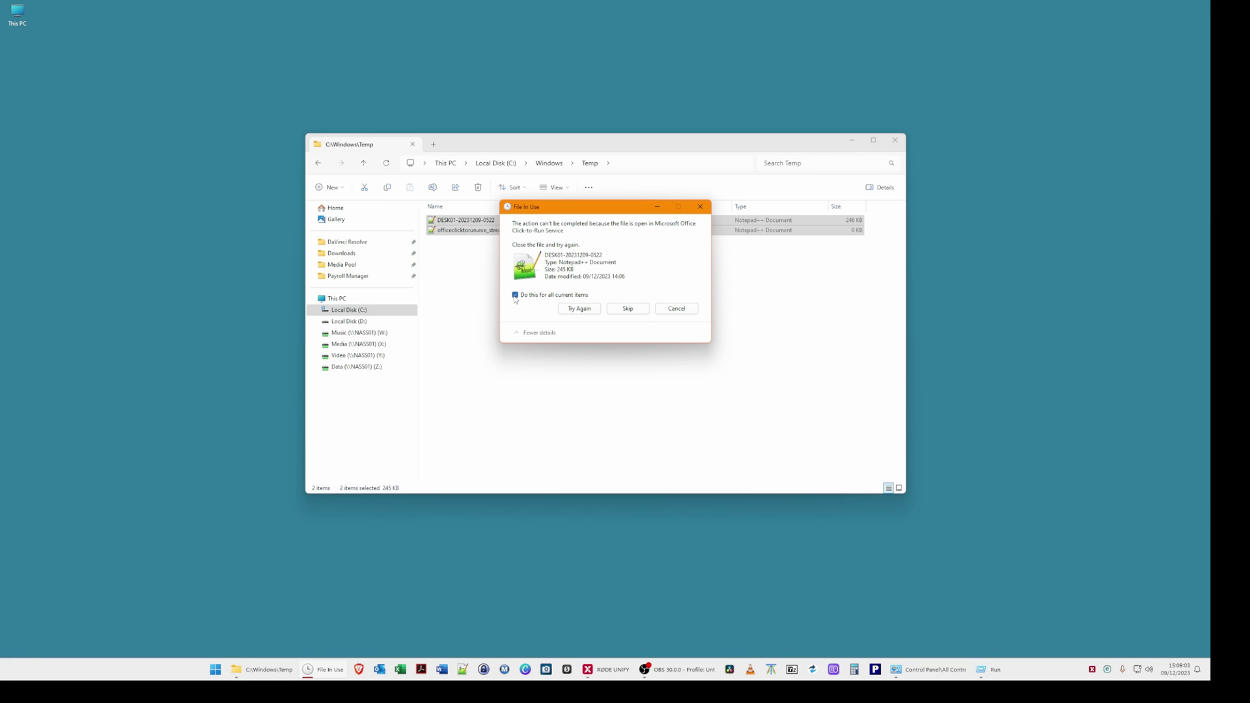
click(628, 309)
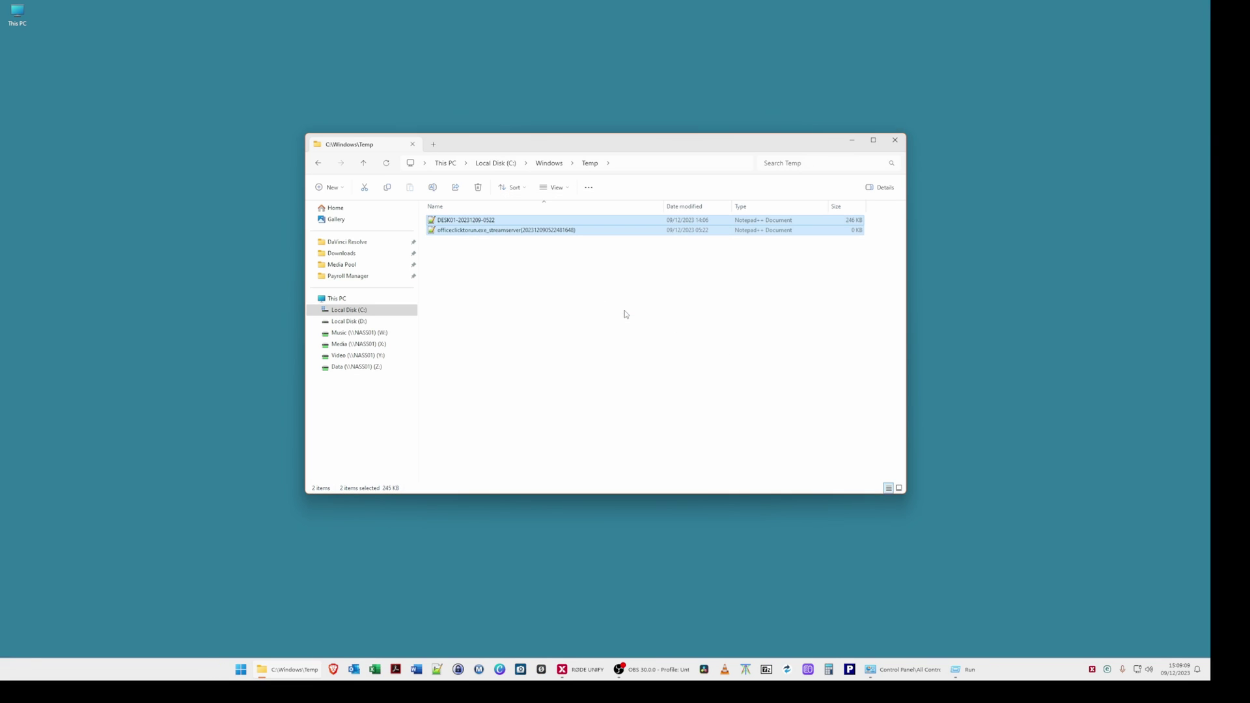
Open C:\Windows\Prefetch with permission and permanently delete its 260 .pf files.
click(551, 164)
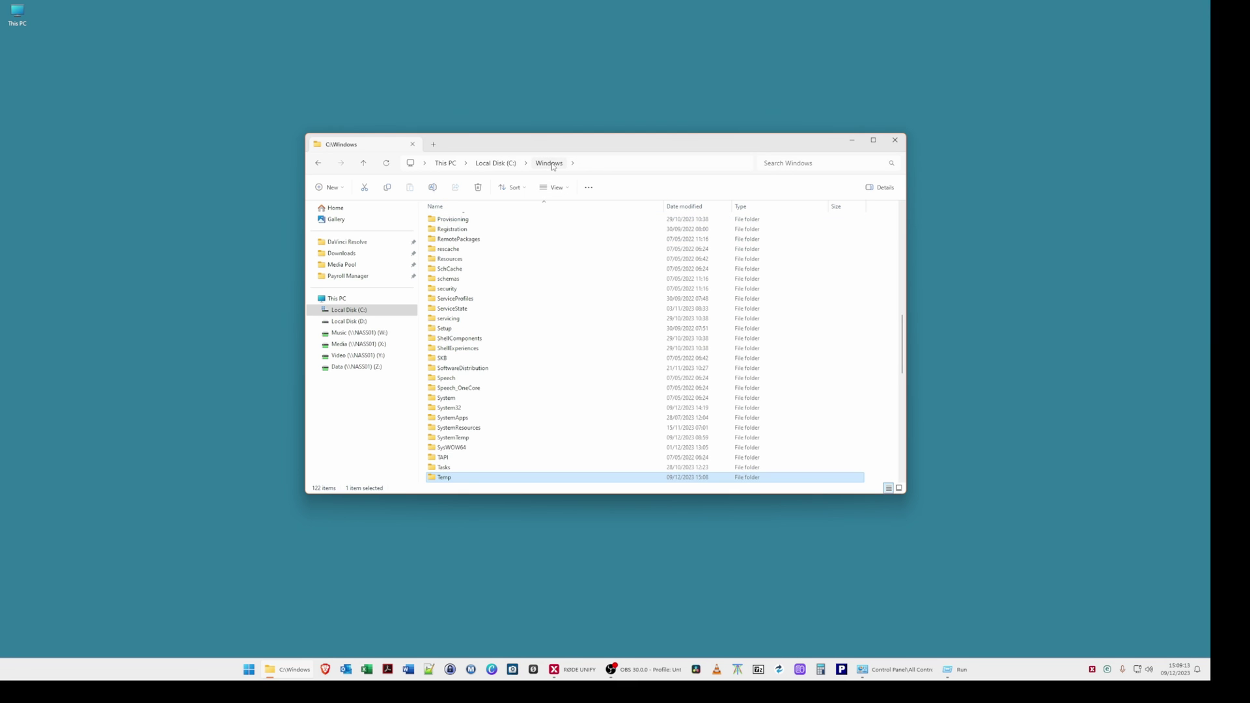
scroll(539, 318, up, 3)
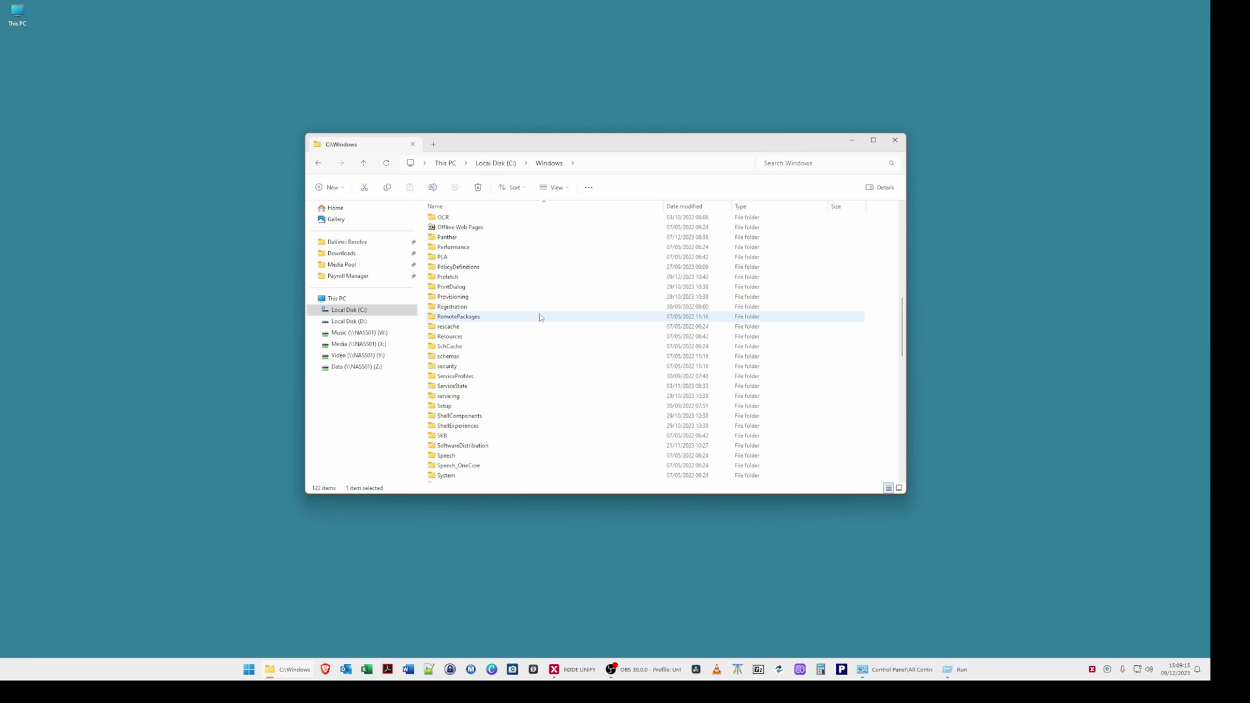
double_click(445, 278)
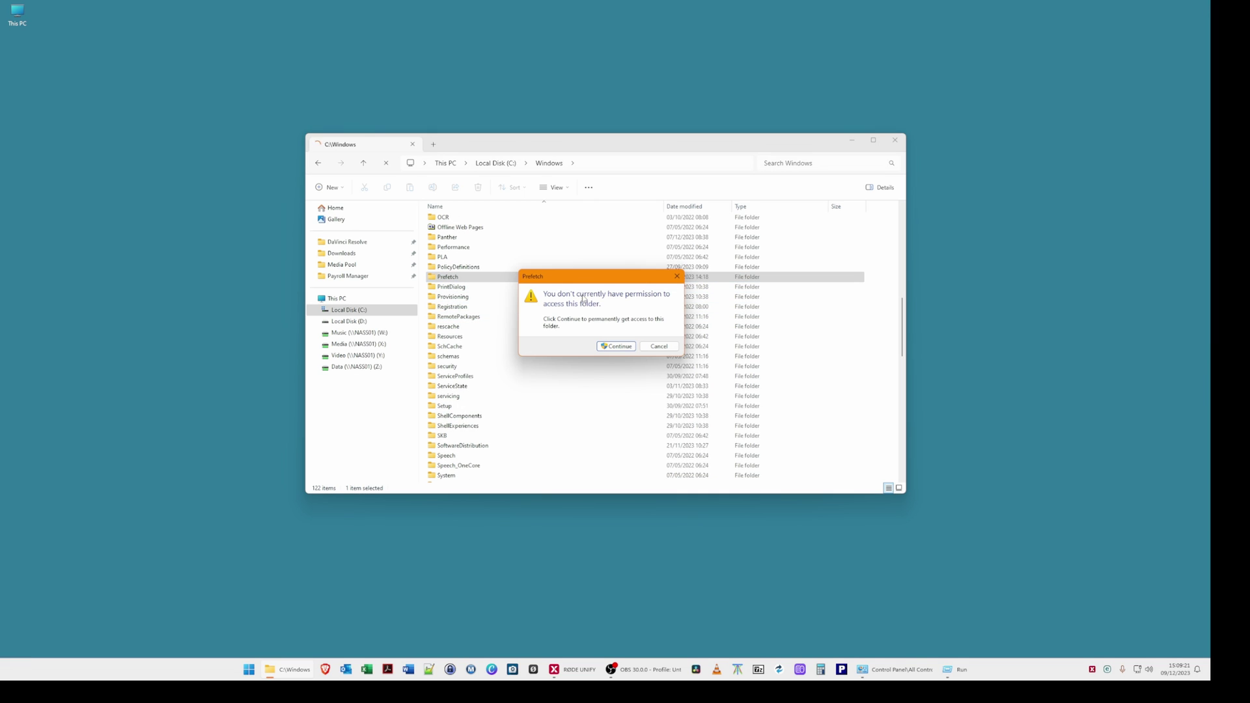
click(632, 343)
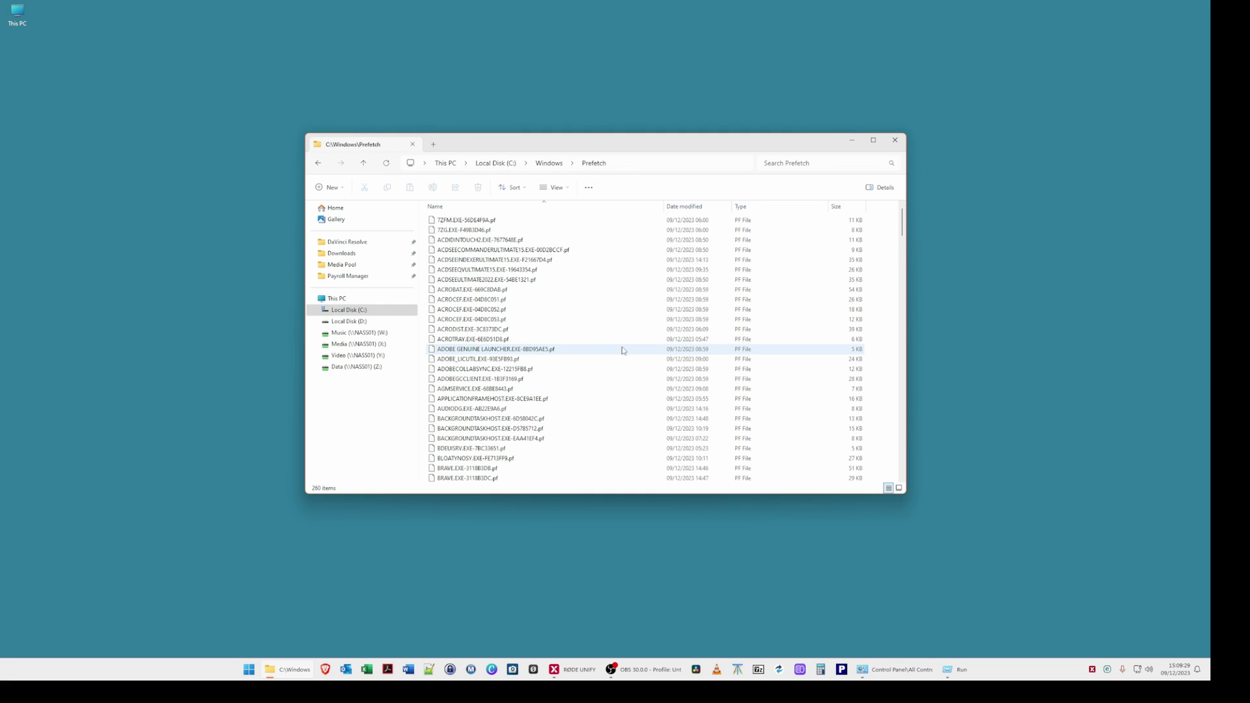
key(ctrl+a)
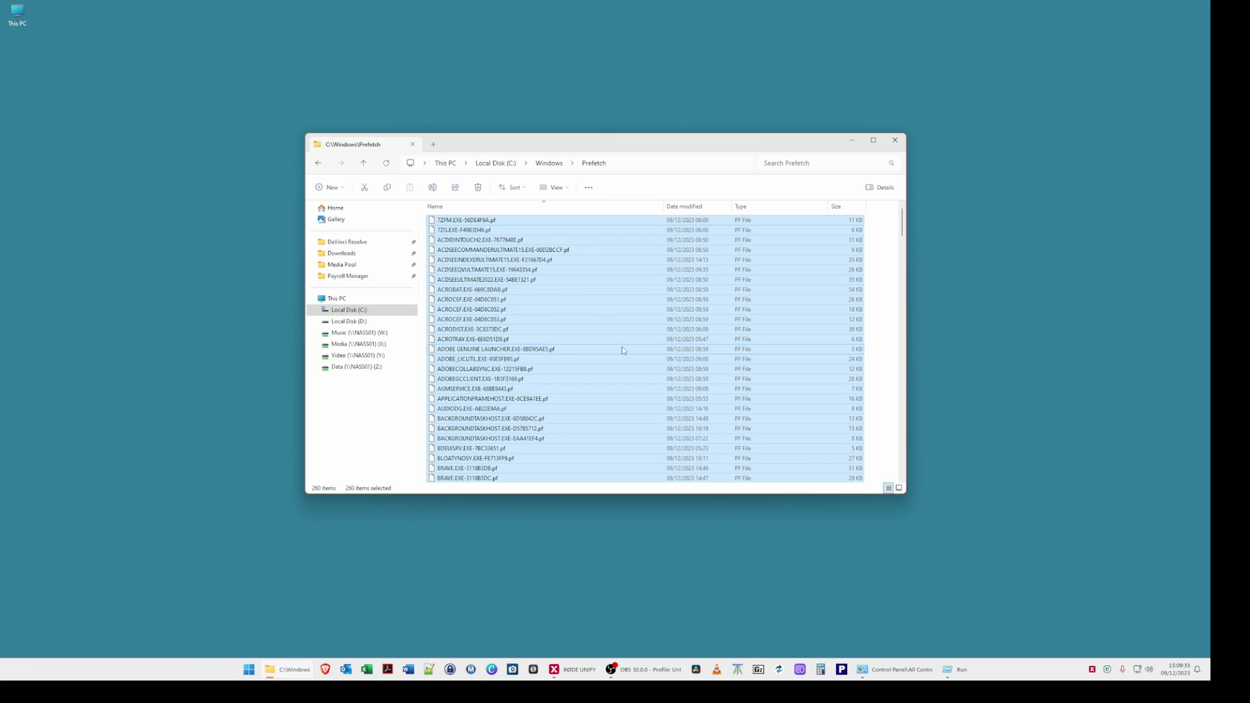
key(shift+Delete)
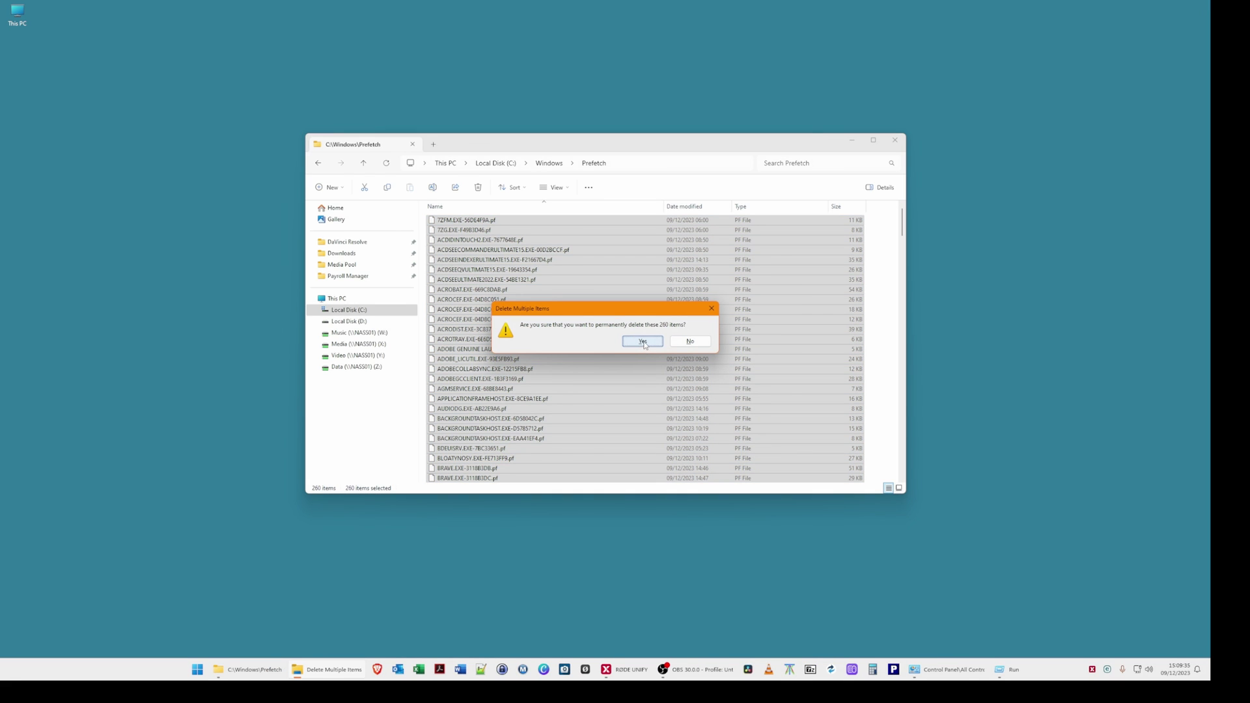
click(642, 342)
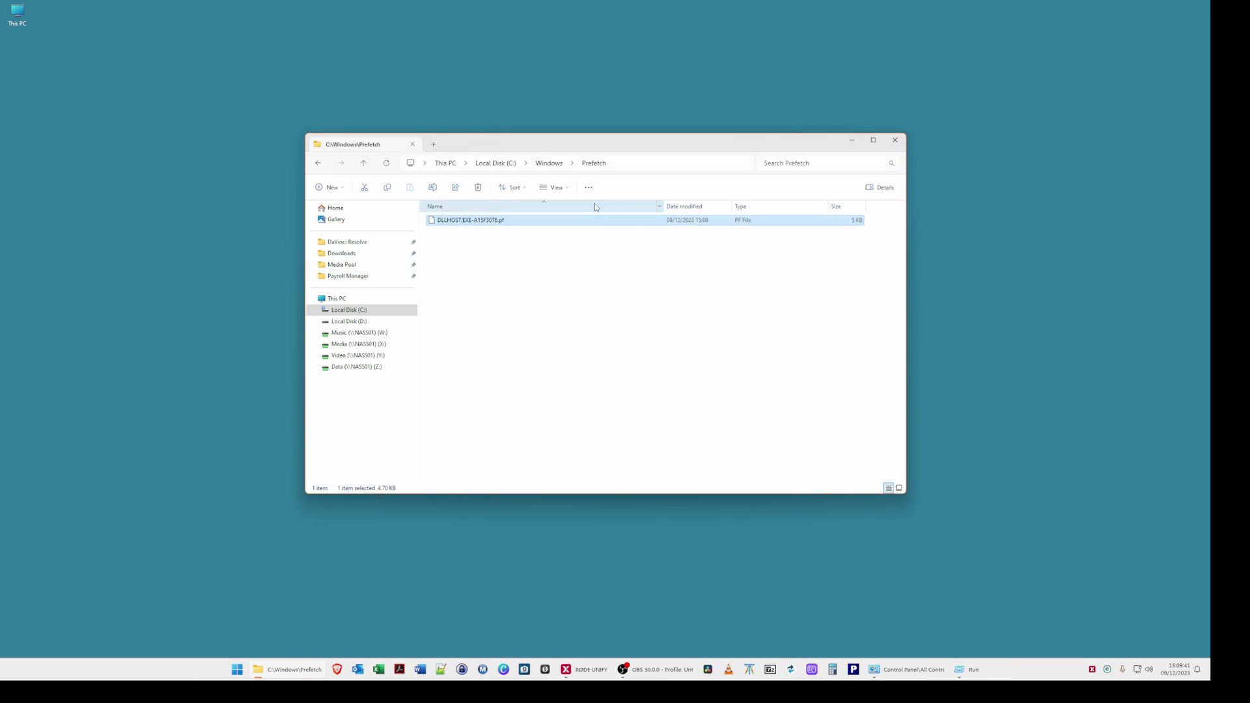
Go from Windows into SoftwareDistribution\Download.
click(549, 164)
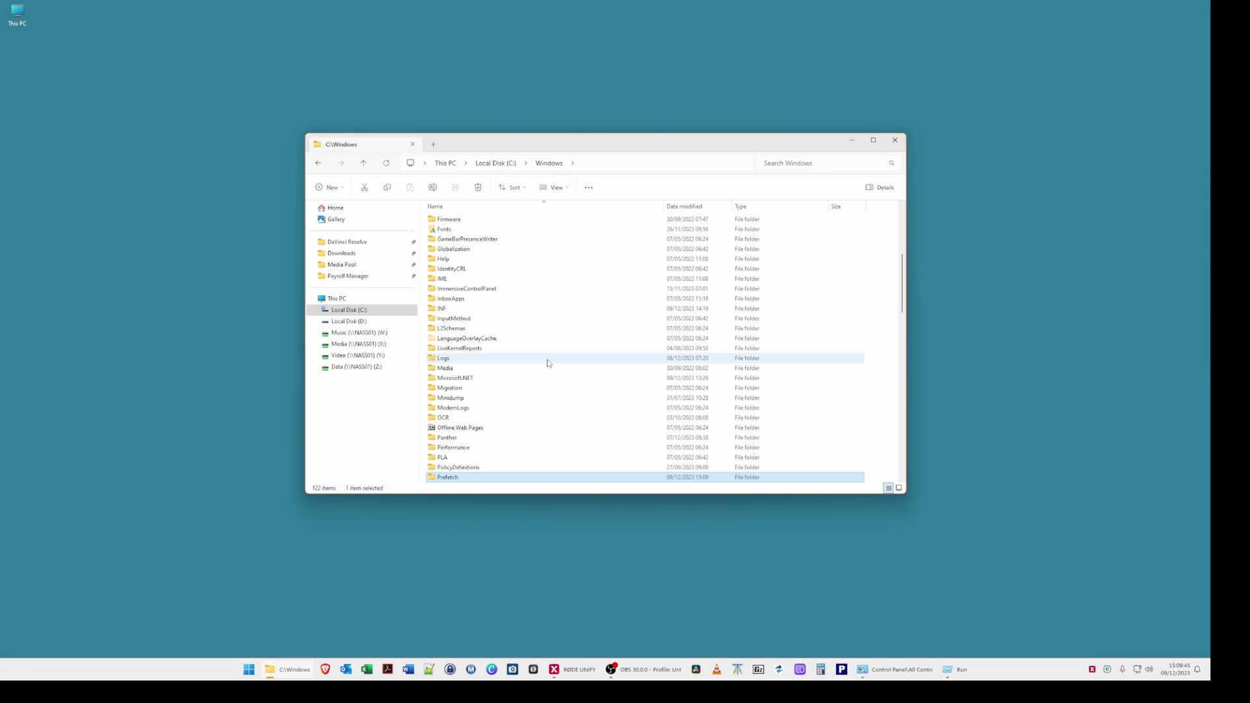
scroll(547, 362, down, 7)
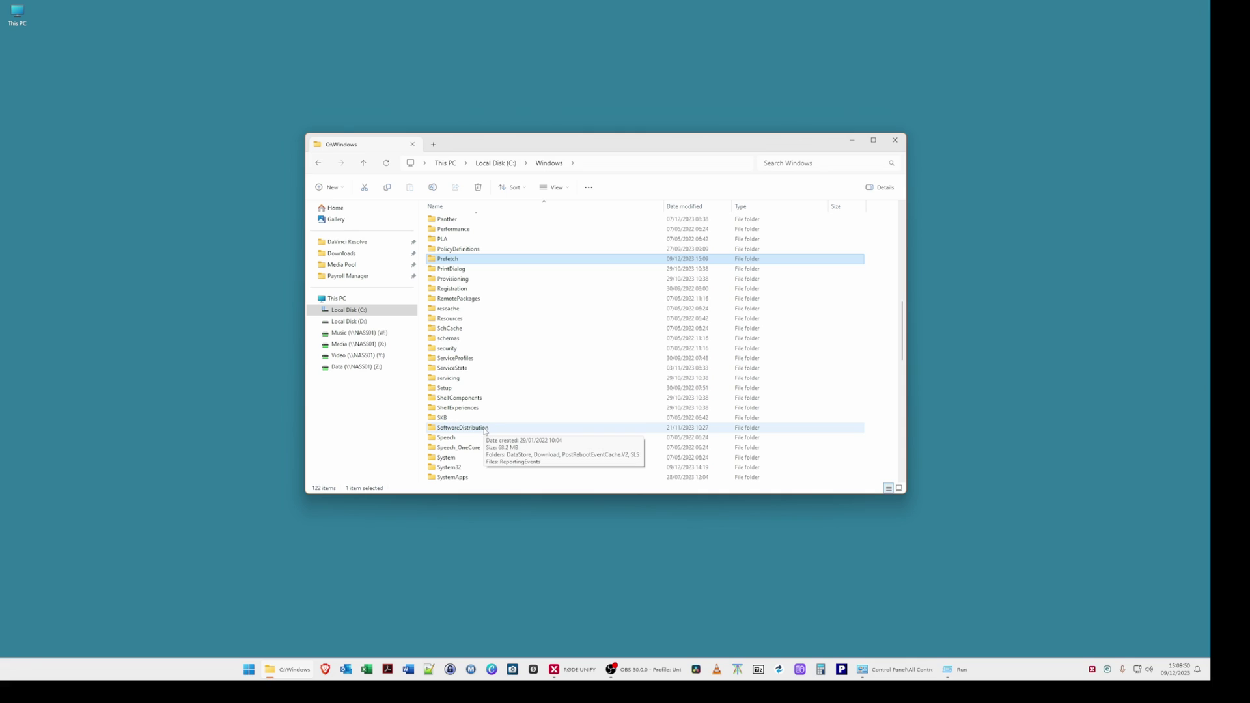
double_click(485, 430)
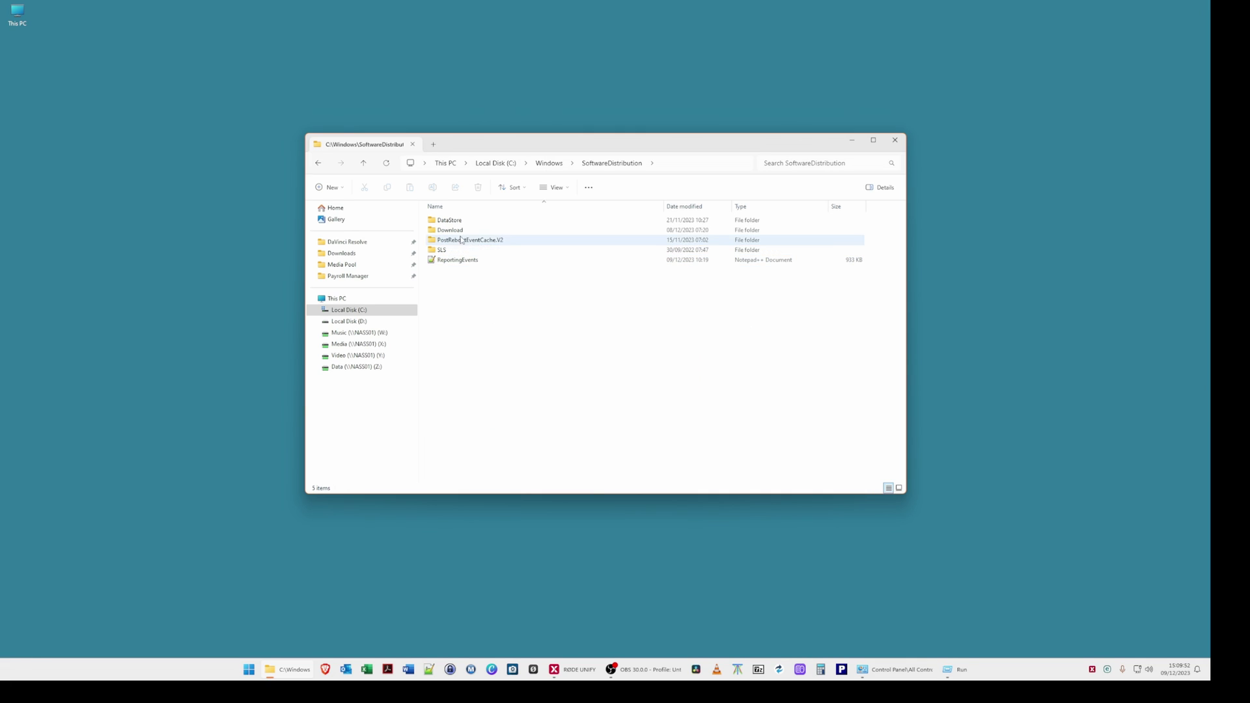
double_click(460, 234)
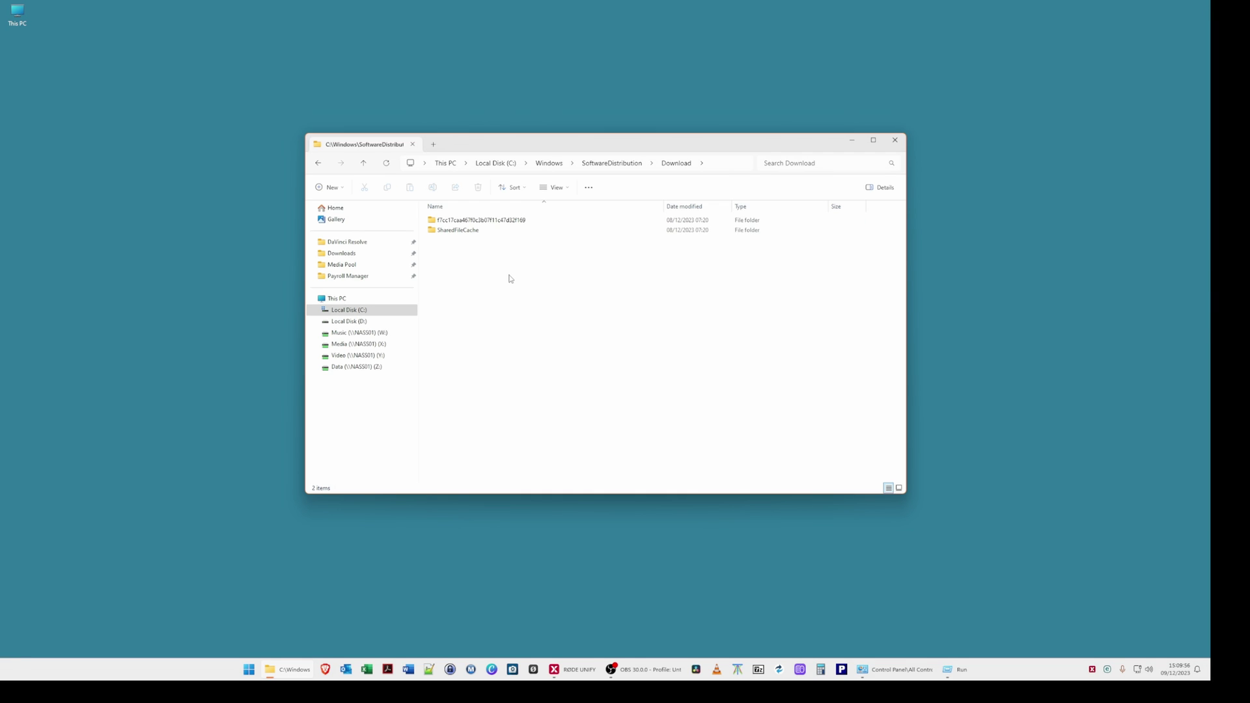
Permanently delete both Download items, granting administrator permission.
key(ctrl+a)
key(shift+Delete)
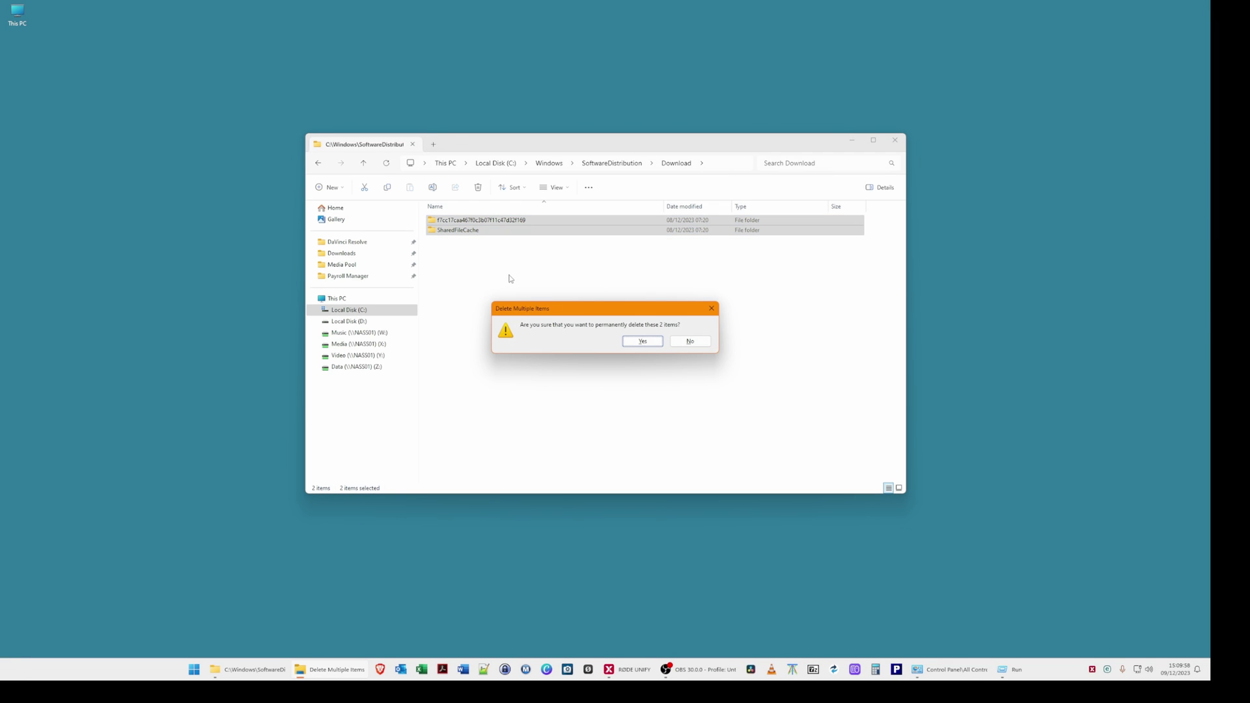
click(642, 343)
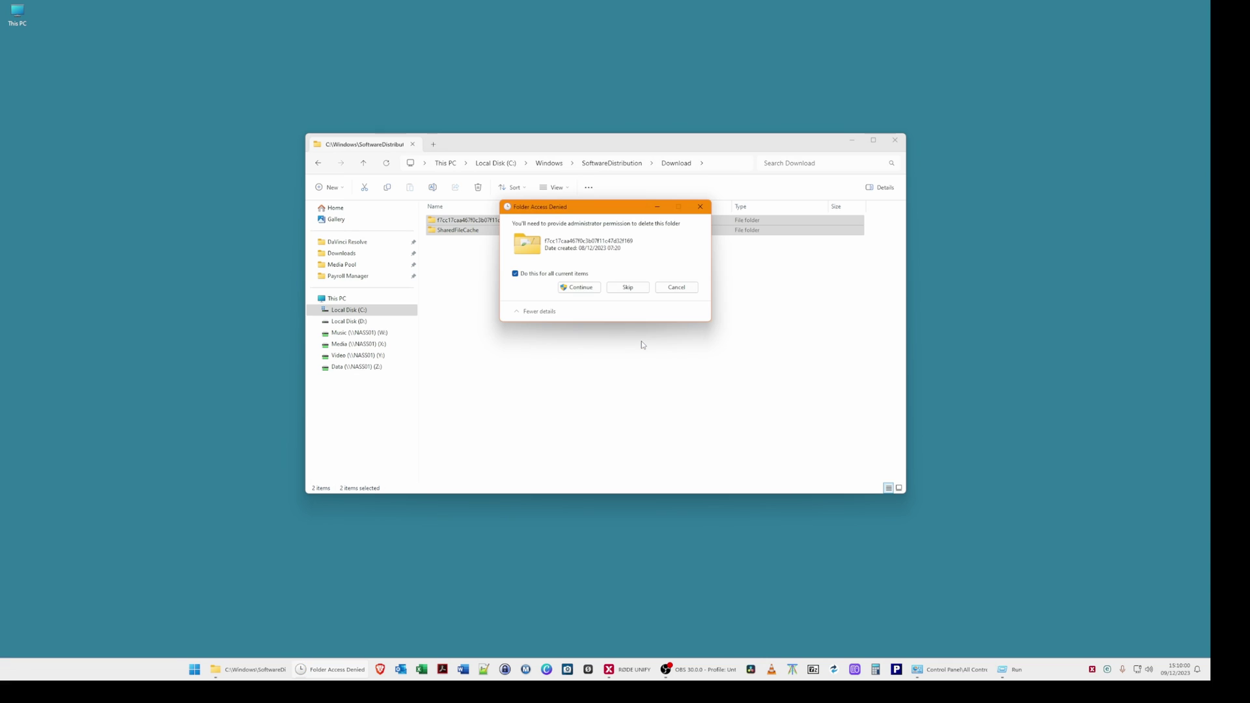
click(581, 288)
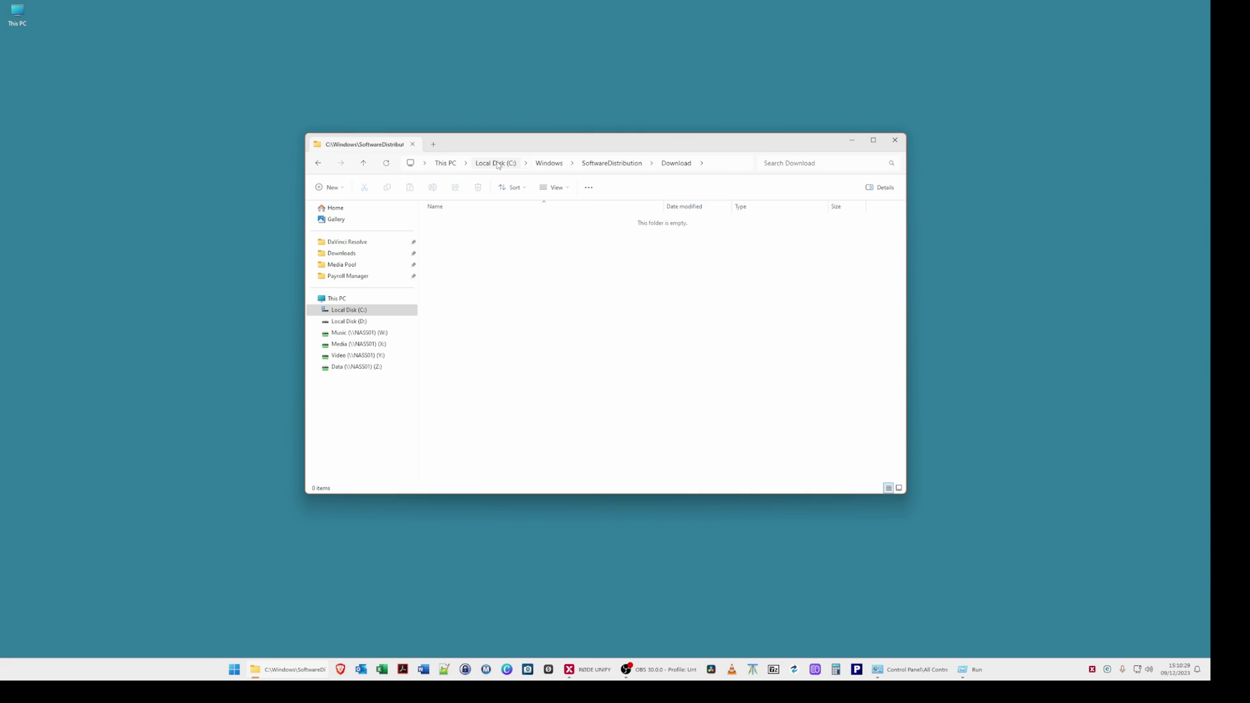
Browse from the C: root through Users, the profile, AppData and Local into NVIDIA.
click(496, 163)
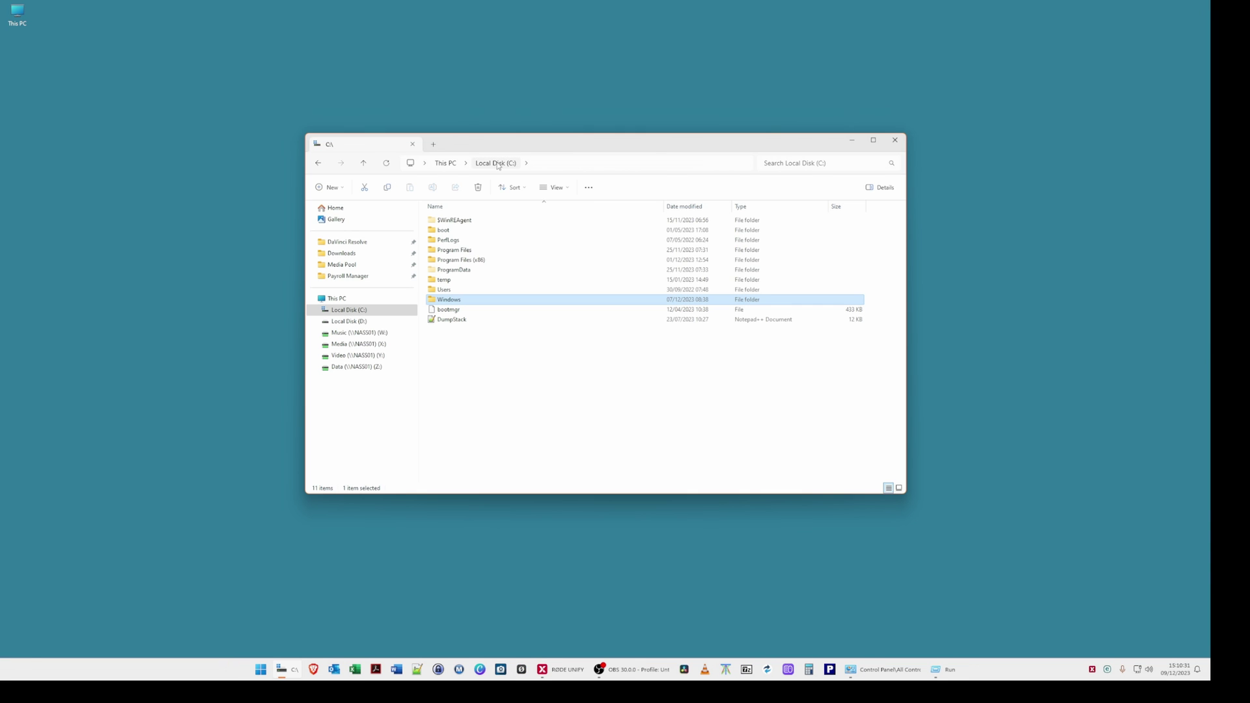
double_click(450, 290)
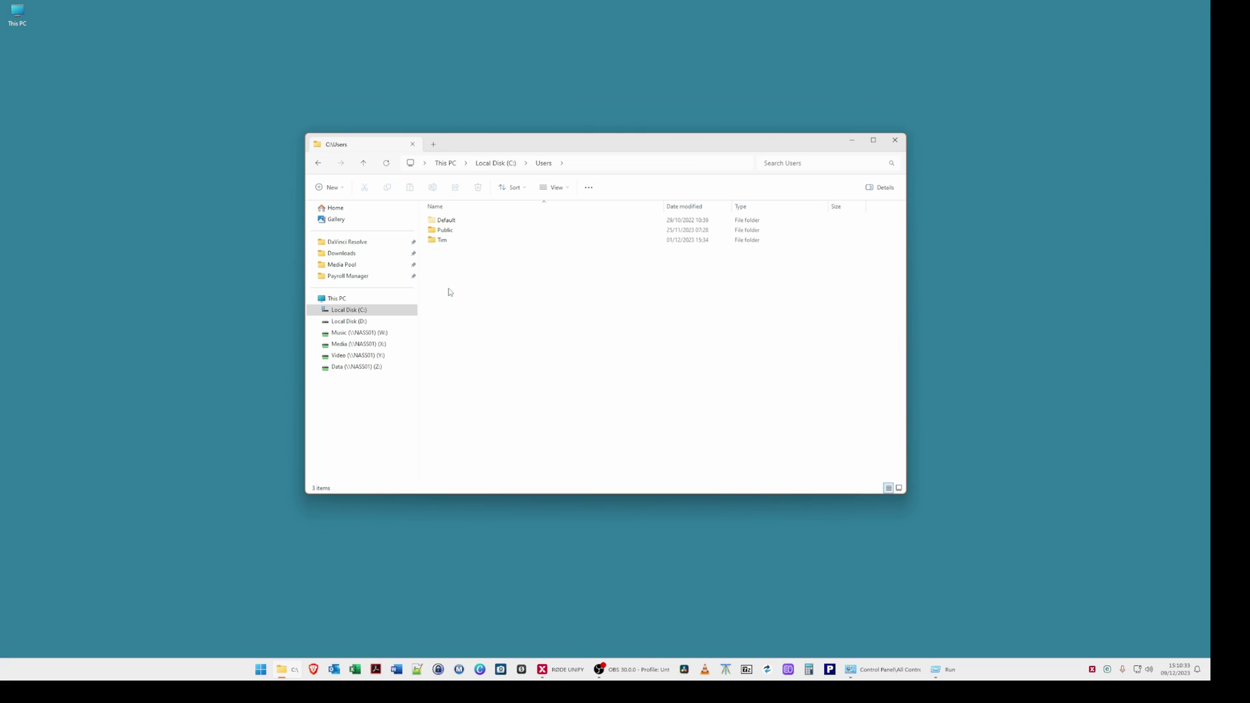
double_click(443, 241)
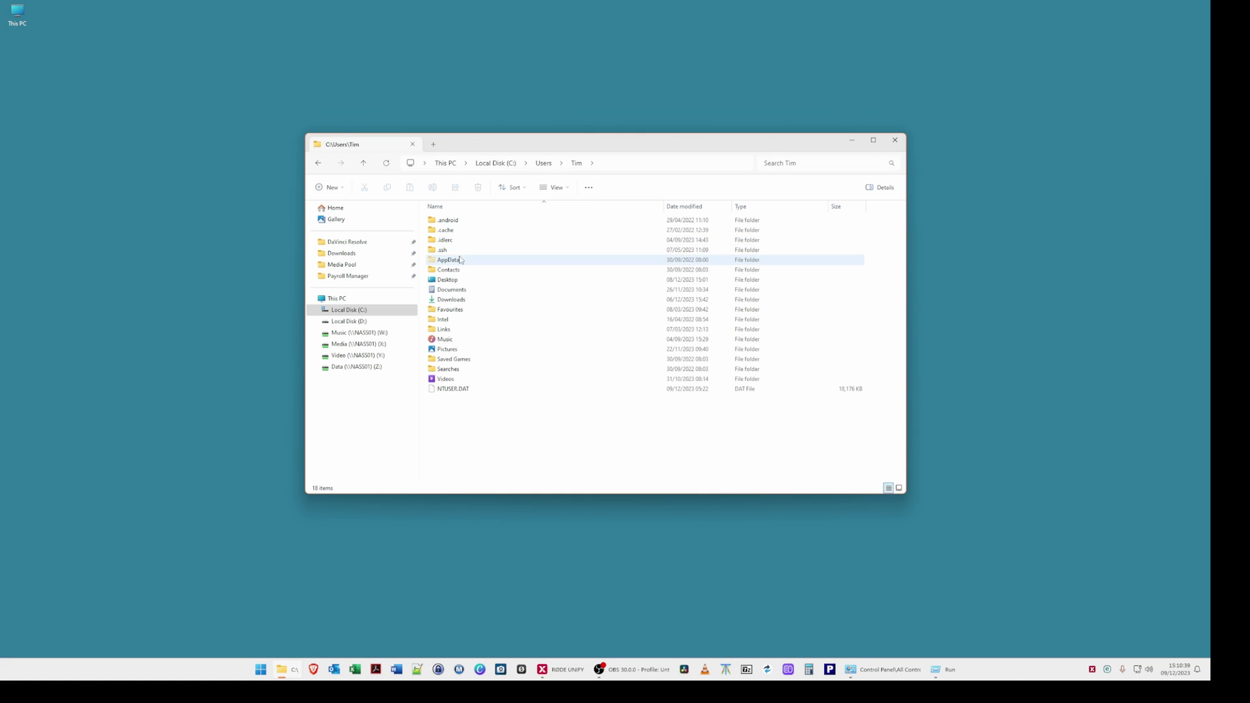
double_click(448, 260)
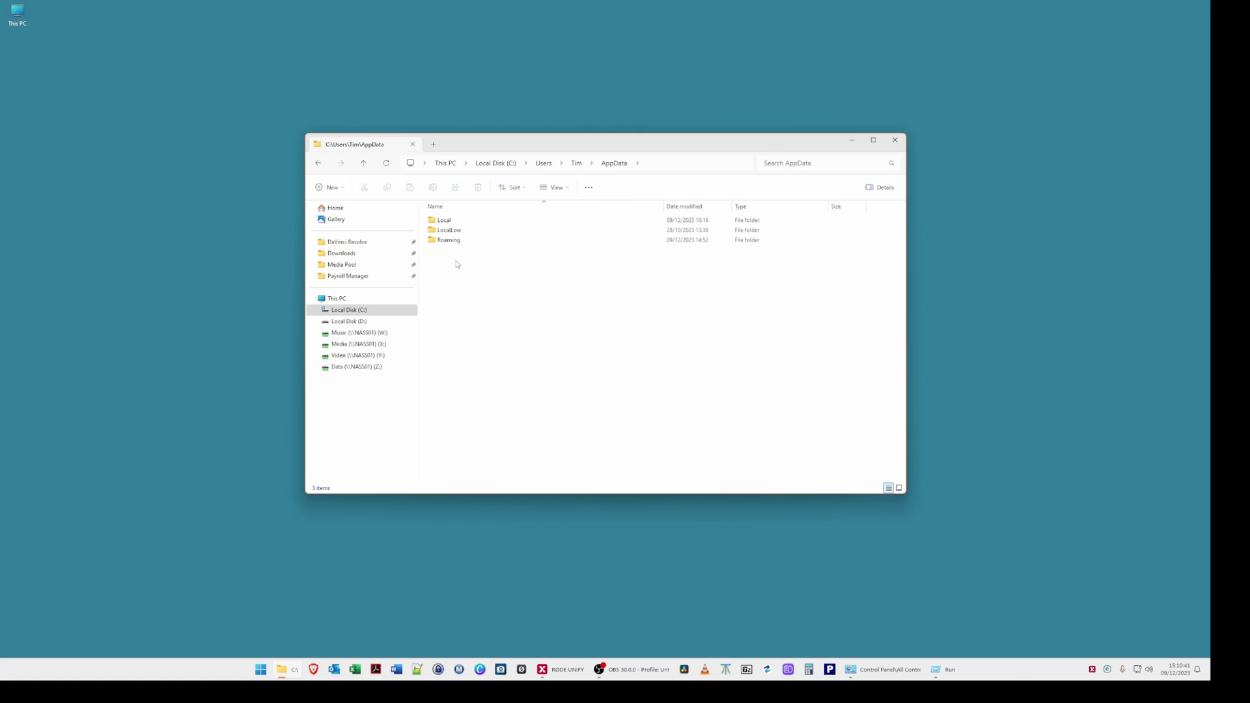
double_click(444, 221)
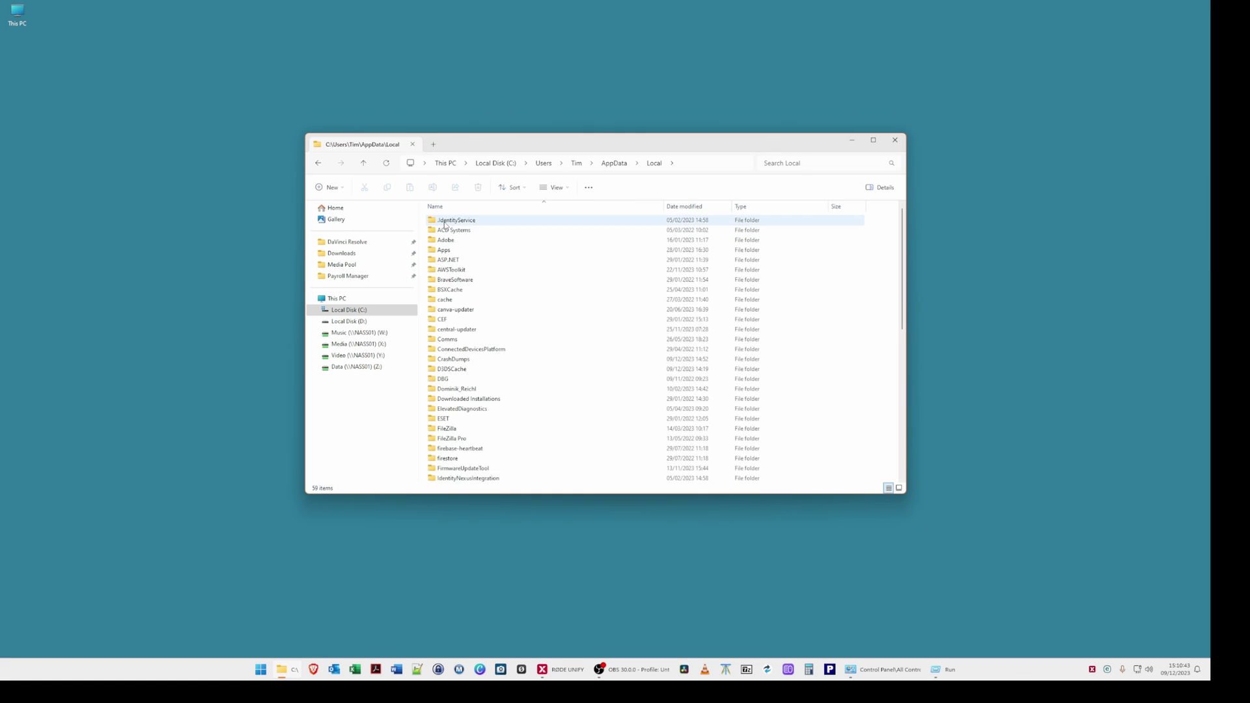
scroll(487, 316, down, 5)
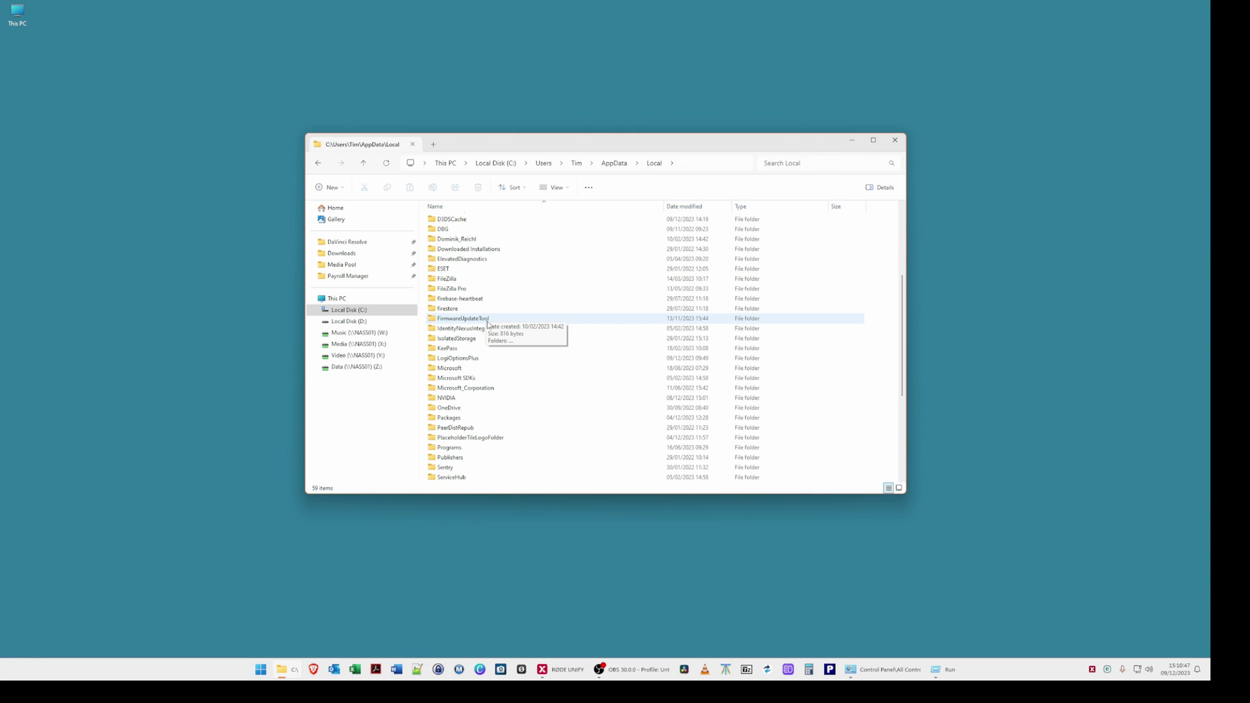
scroll(487, 324, down, 2)
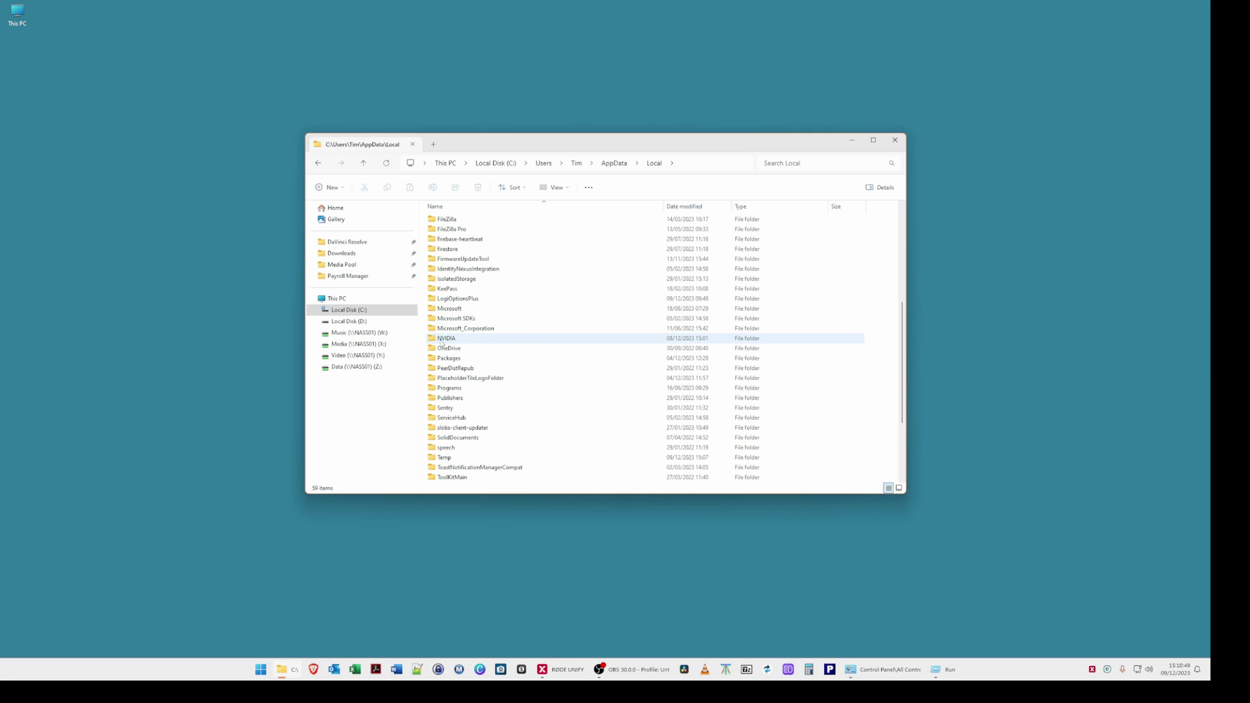
double_click(448, 340)
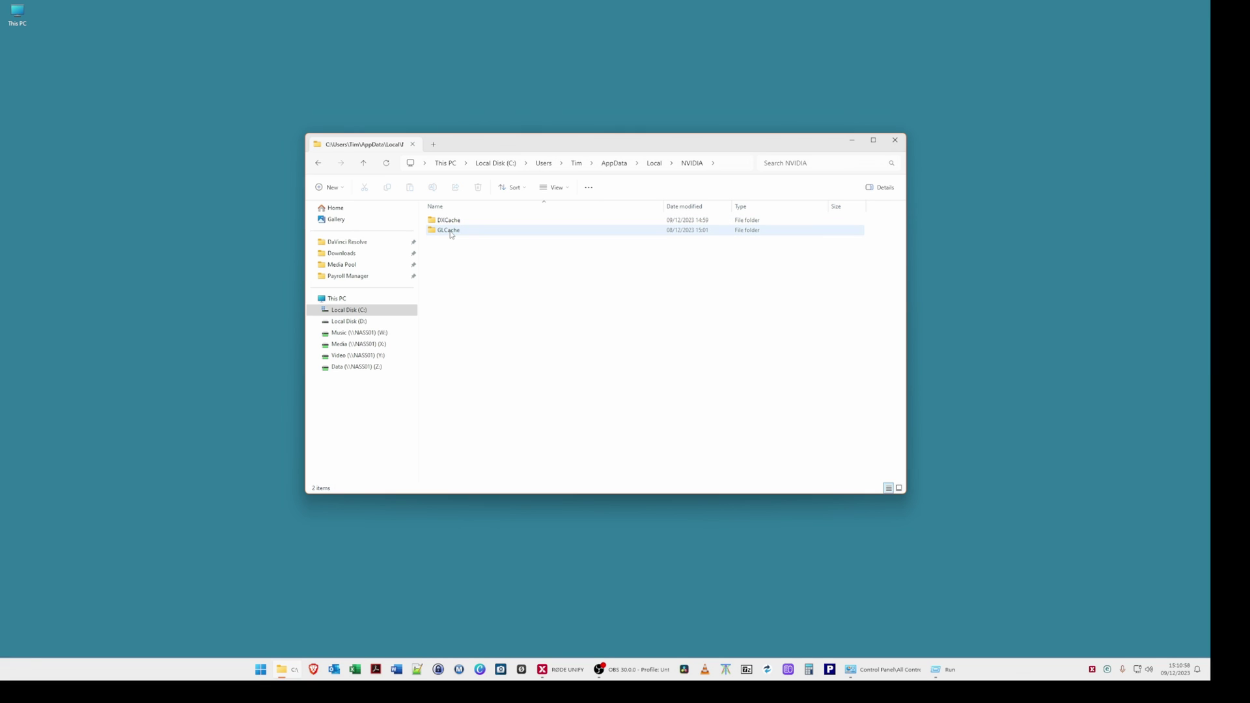
mouse_move(450, 235)
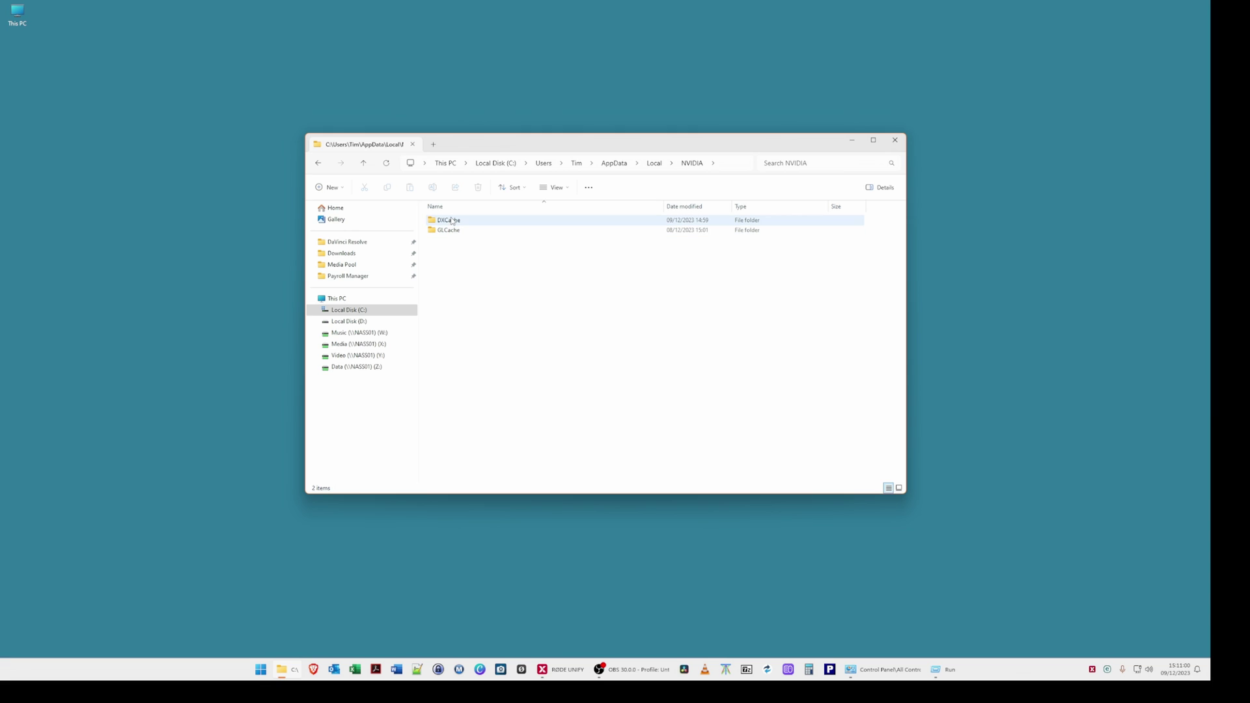
Permanently delete the cache subfolder inside NVIDIA's GLCache folder.
double_click(452, 231)
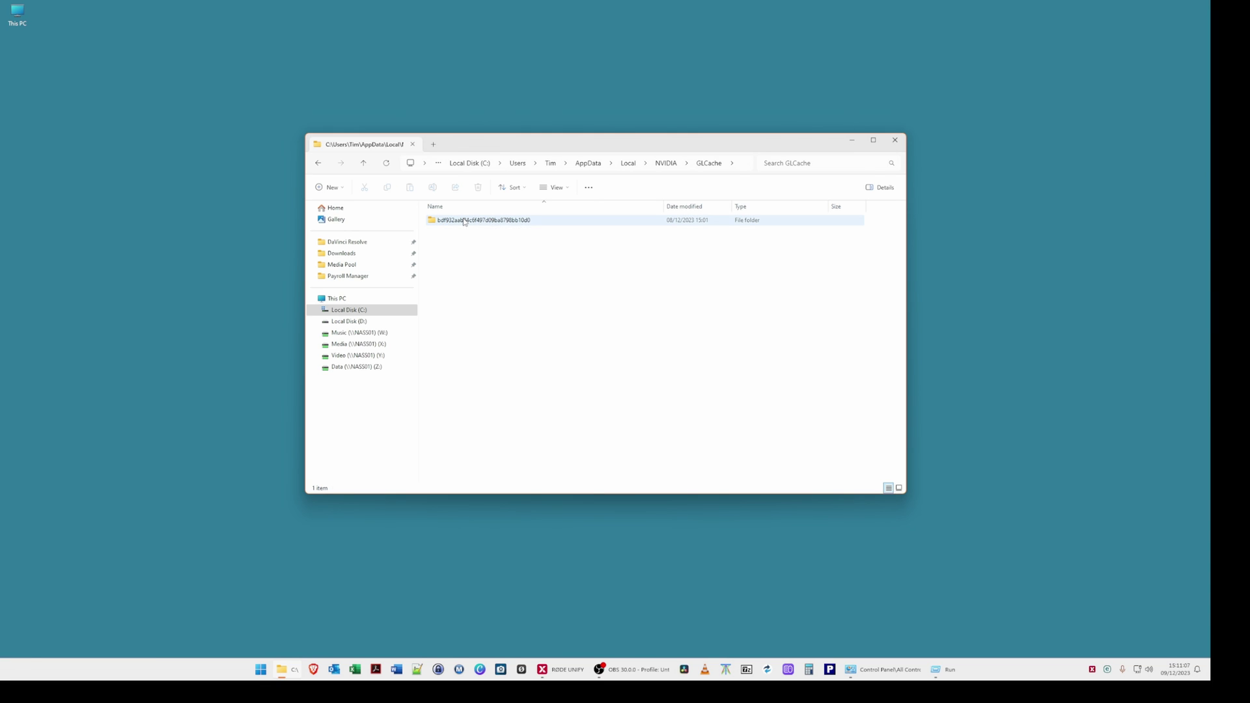
click(465, 222)
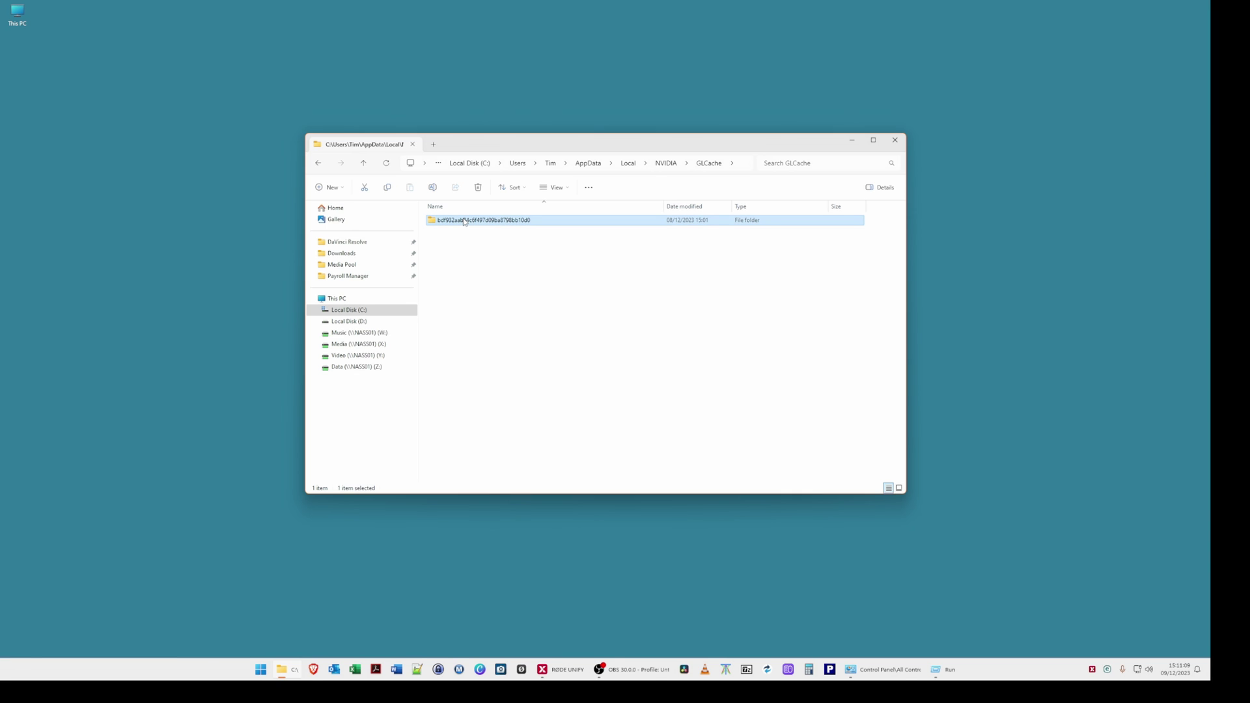
key(shift+Delete)
key(Return)
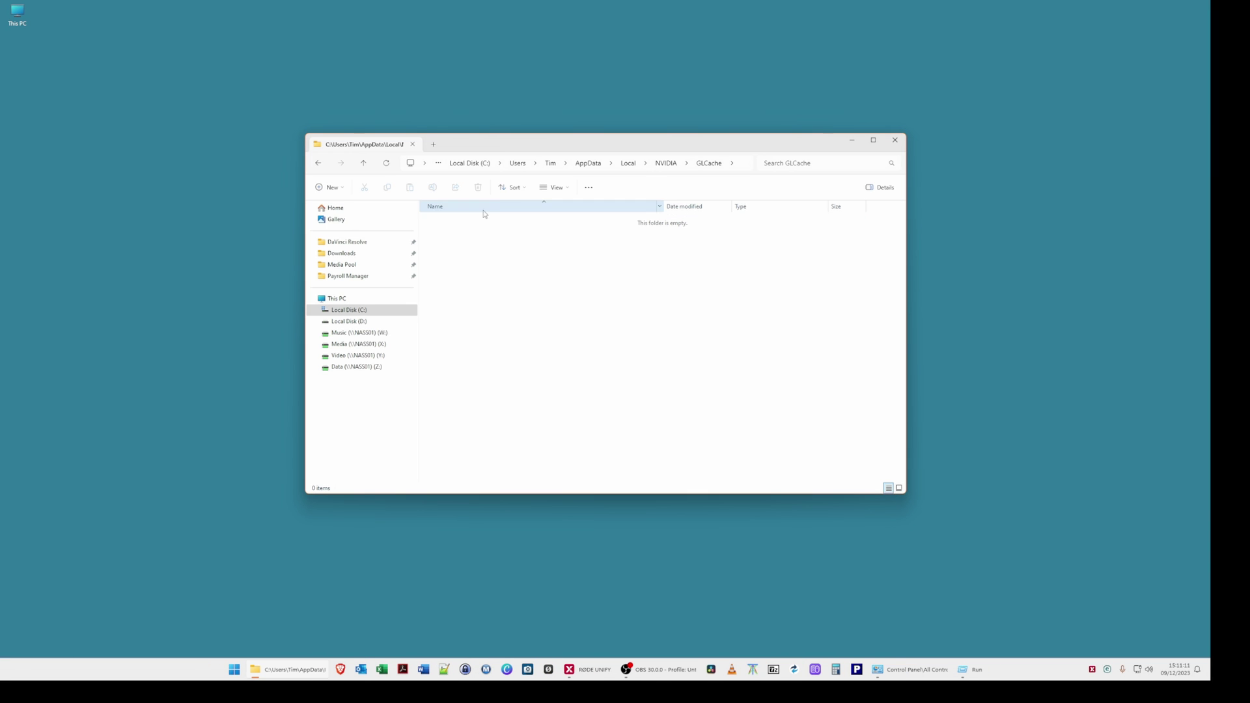
Permanently delete the 48 DXCache files, skipping those in use, and close File Explorer.
click(666, 163)
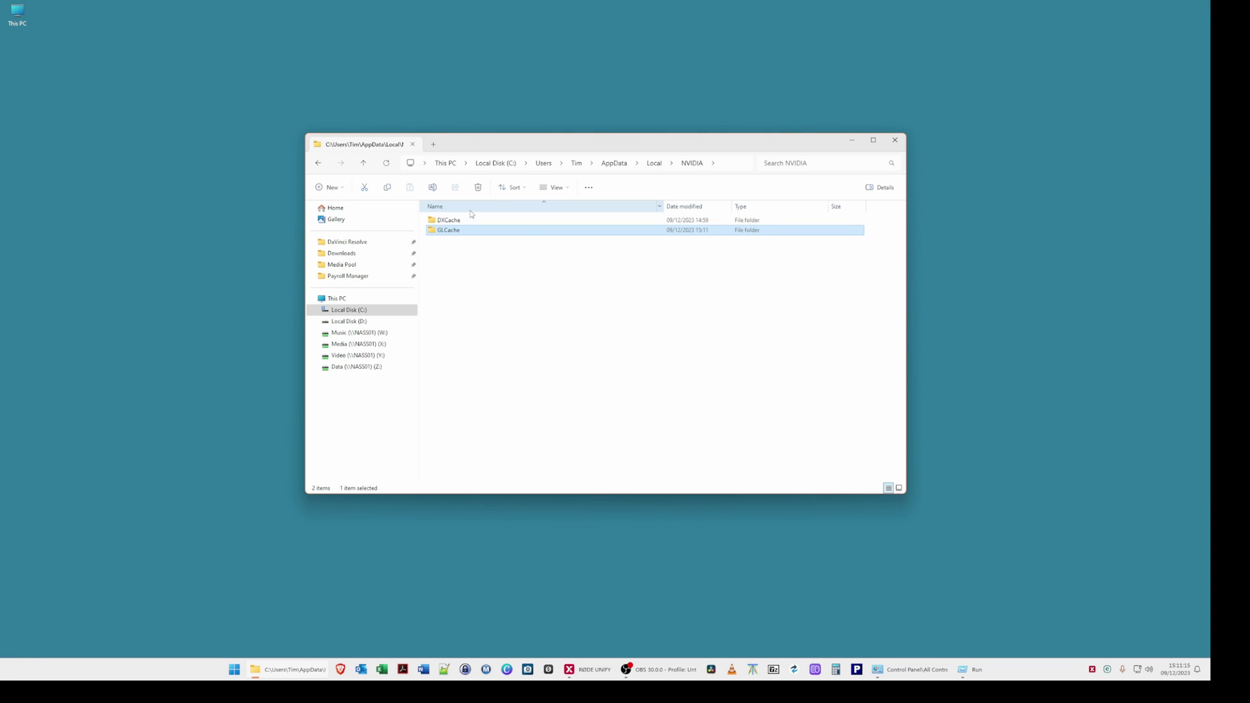
double_click(450, 220)
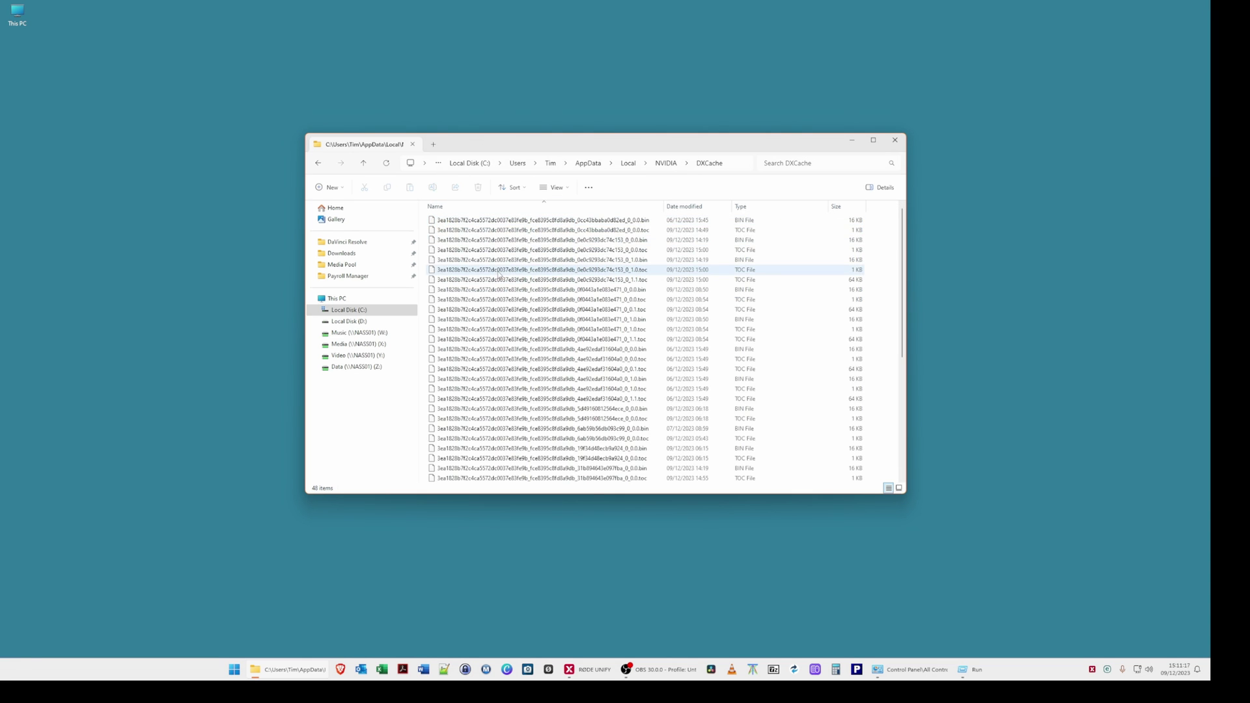
key(ctrl+a)
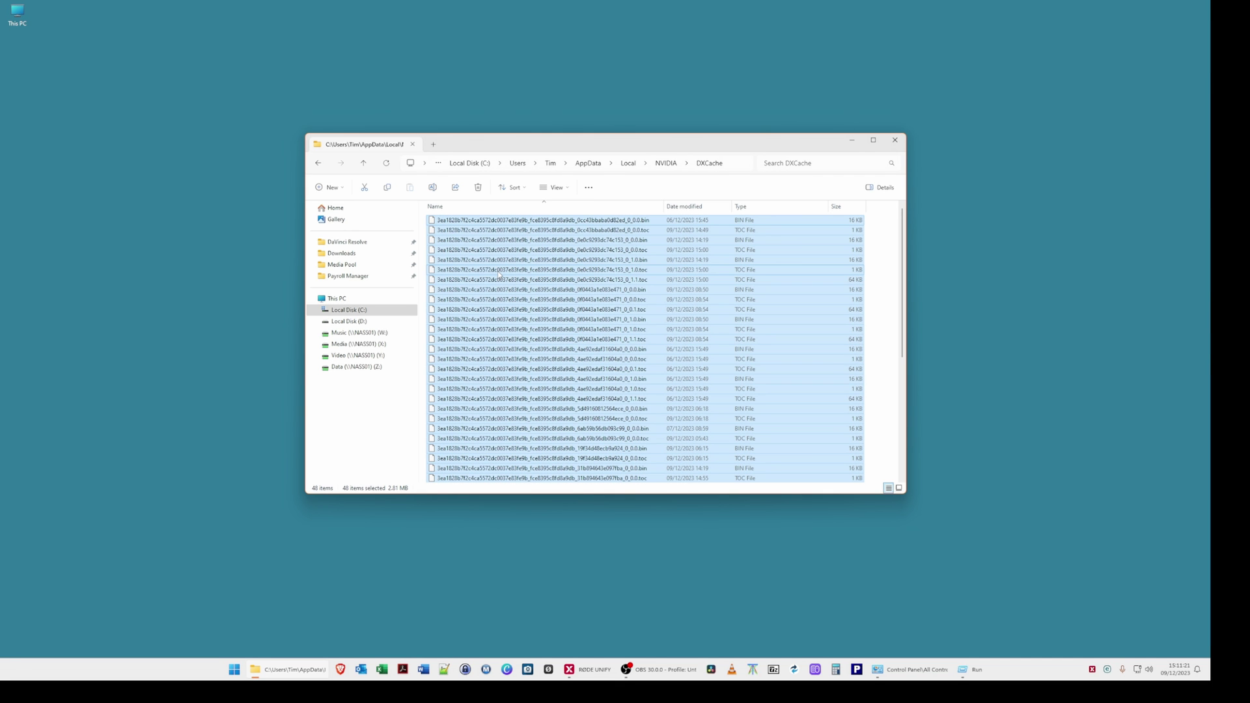
key(shift+Delete)
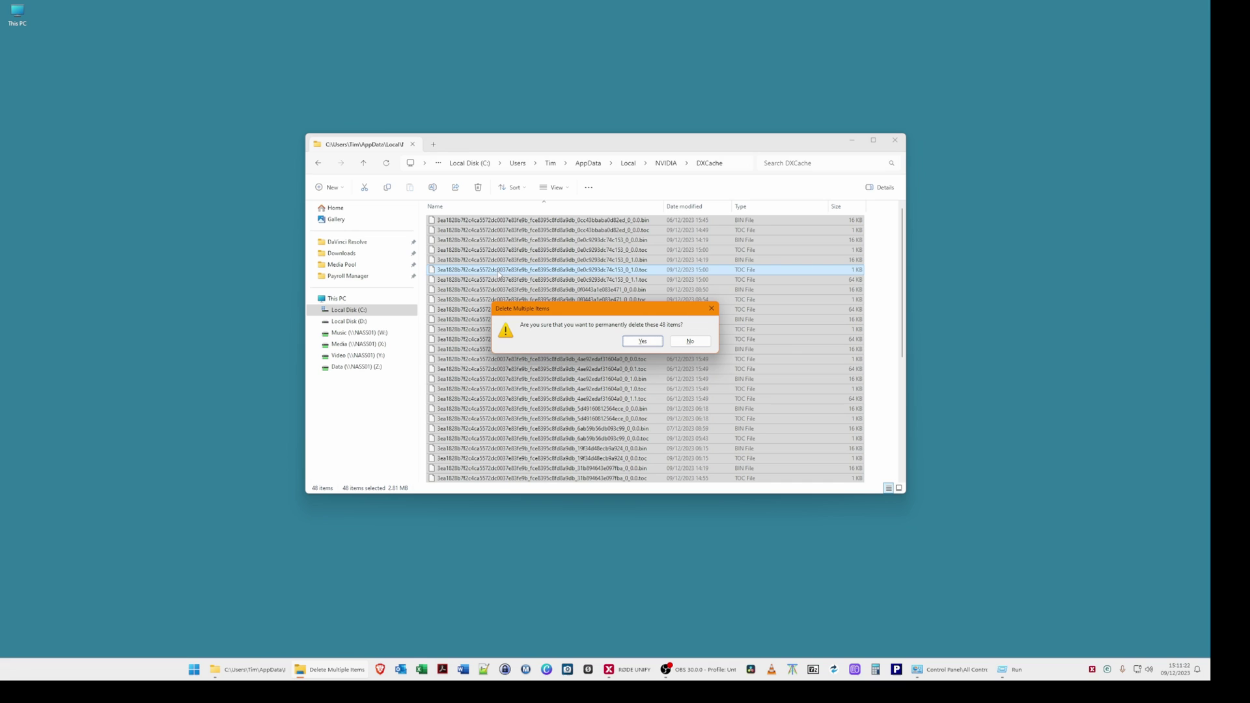
click(642, 342)
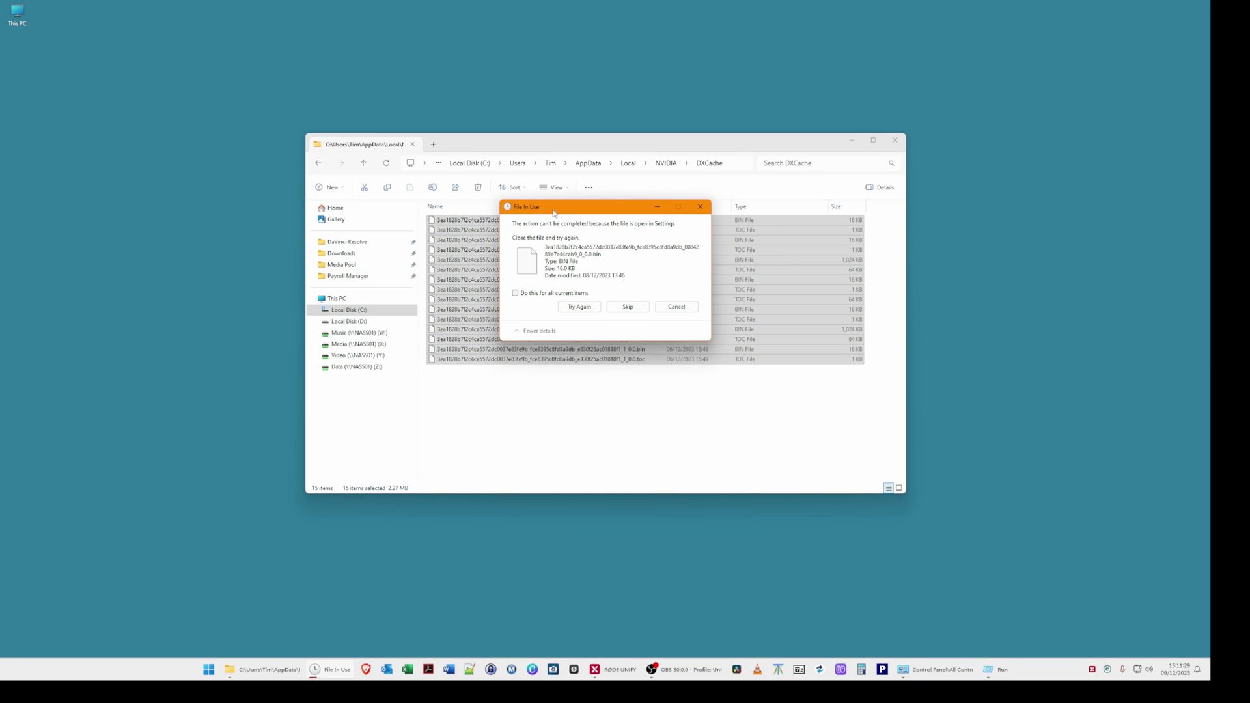
click(517, 294)
click(627, 306)
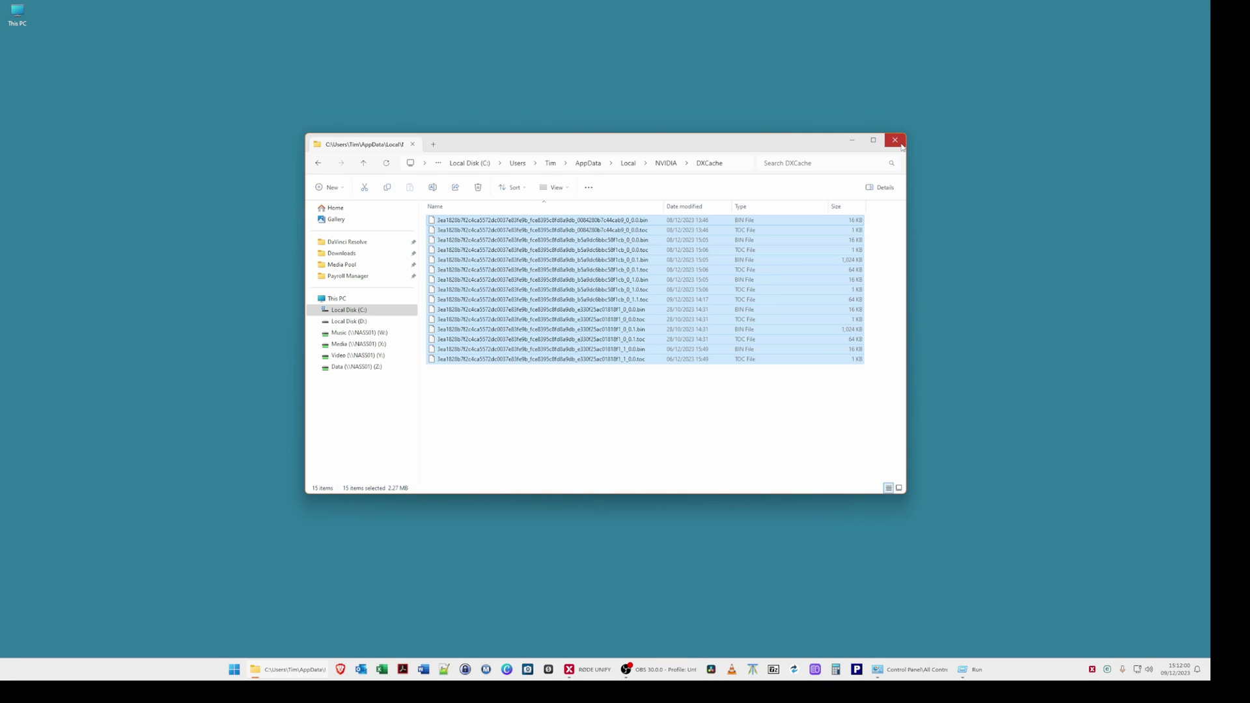
click(900, 144)
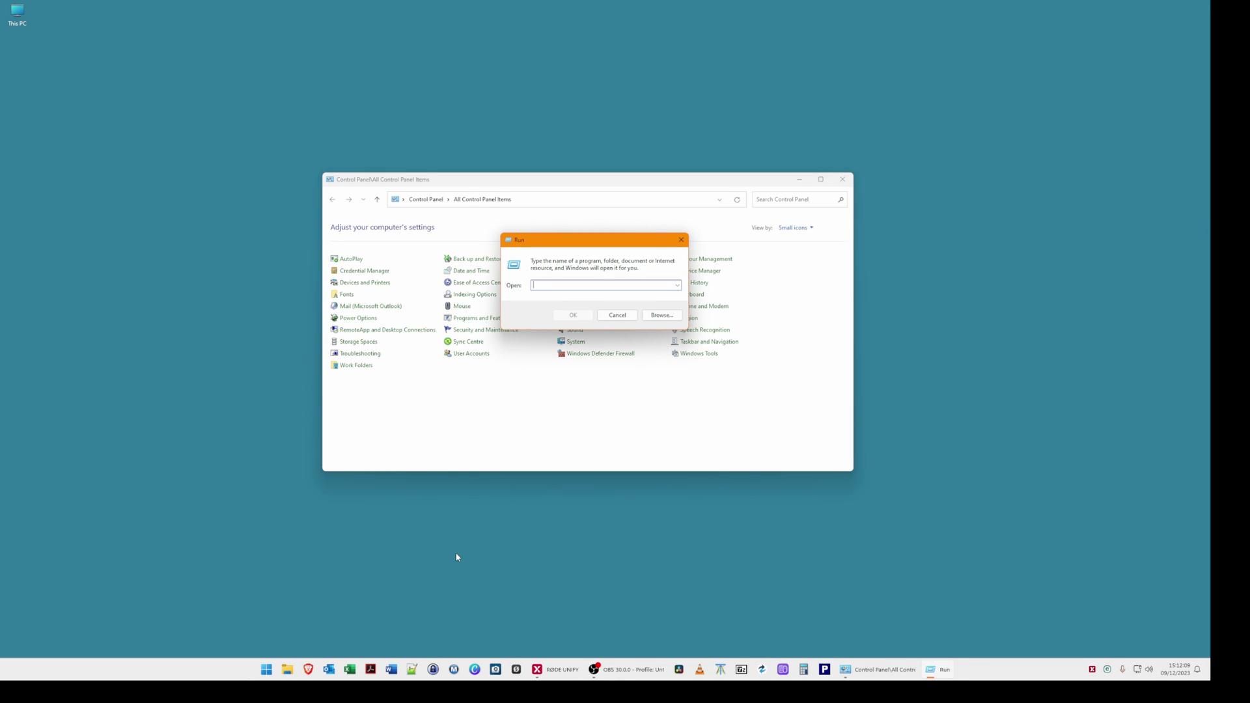
Bring back the Run dialog and run 'Con' for Control Panel, leaving All Control Panel Items active.
right_click(266, 673)
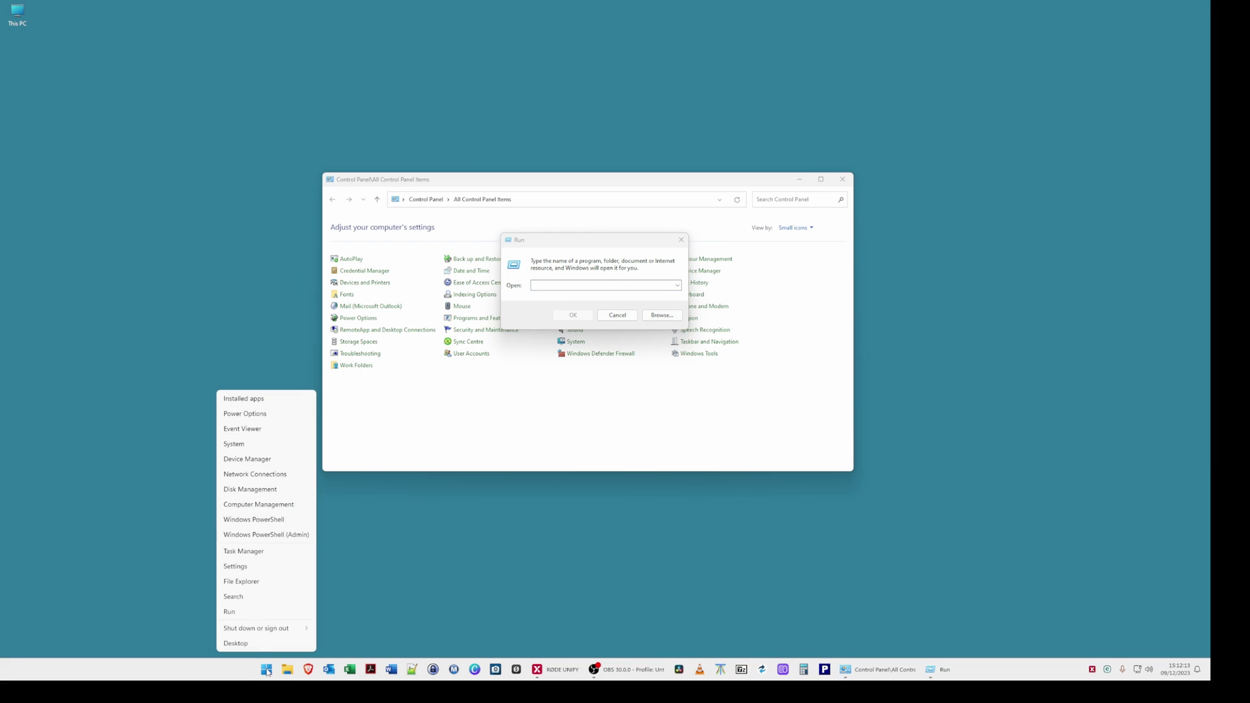
click(253, 615)
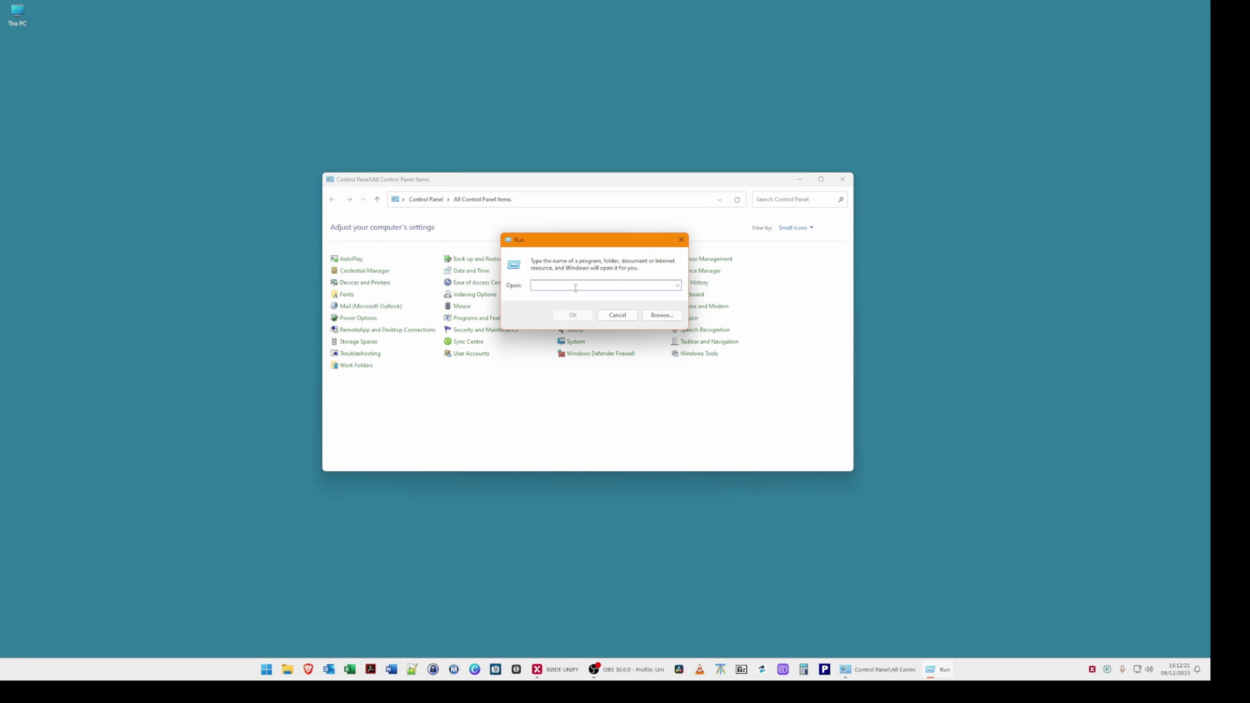
text(Control Panel)
key(Return)
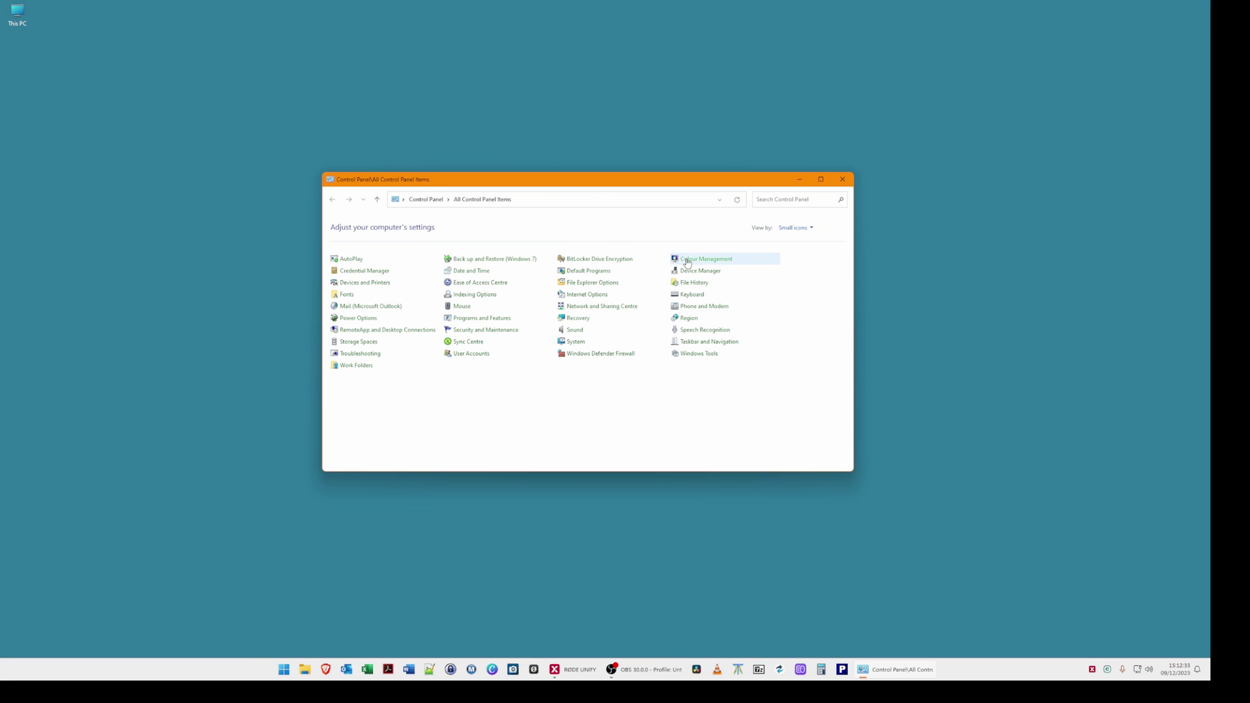
Launch Disk Clean-up from Windows Tools, scan C: (38.6 MB freeable), then rescan including system files.
click(706, 357)
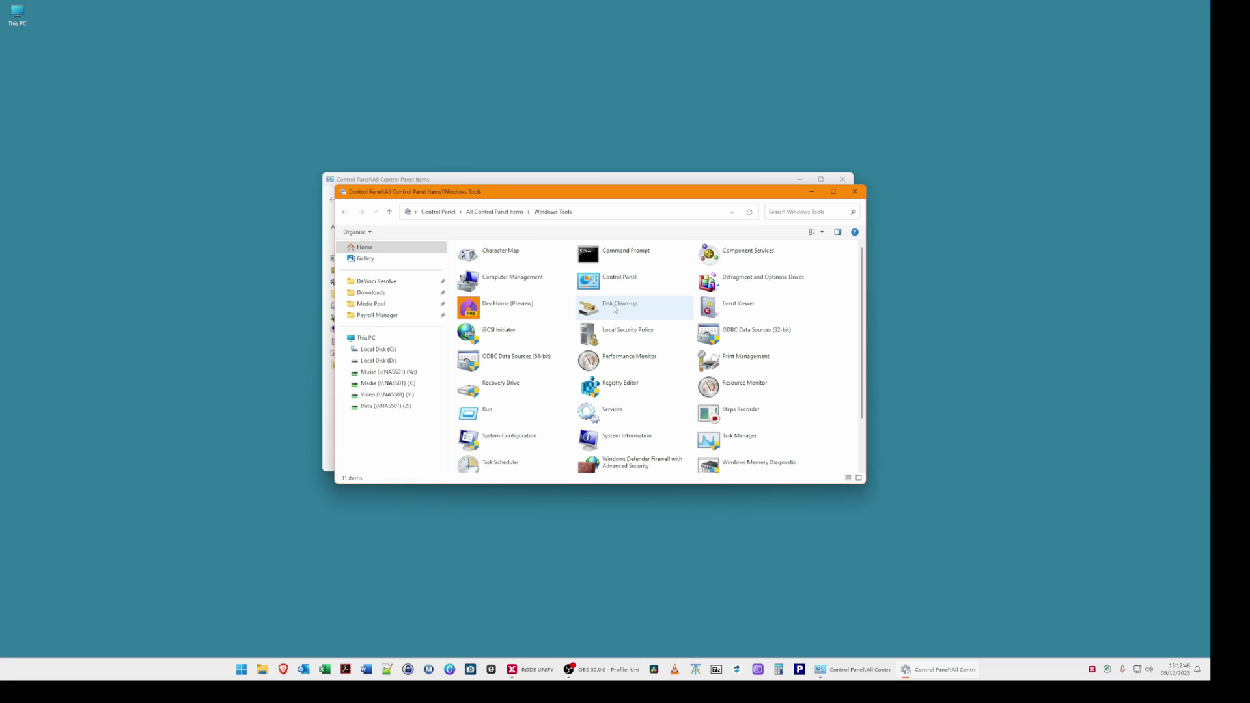
double_click(615, 308)
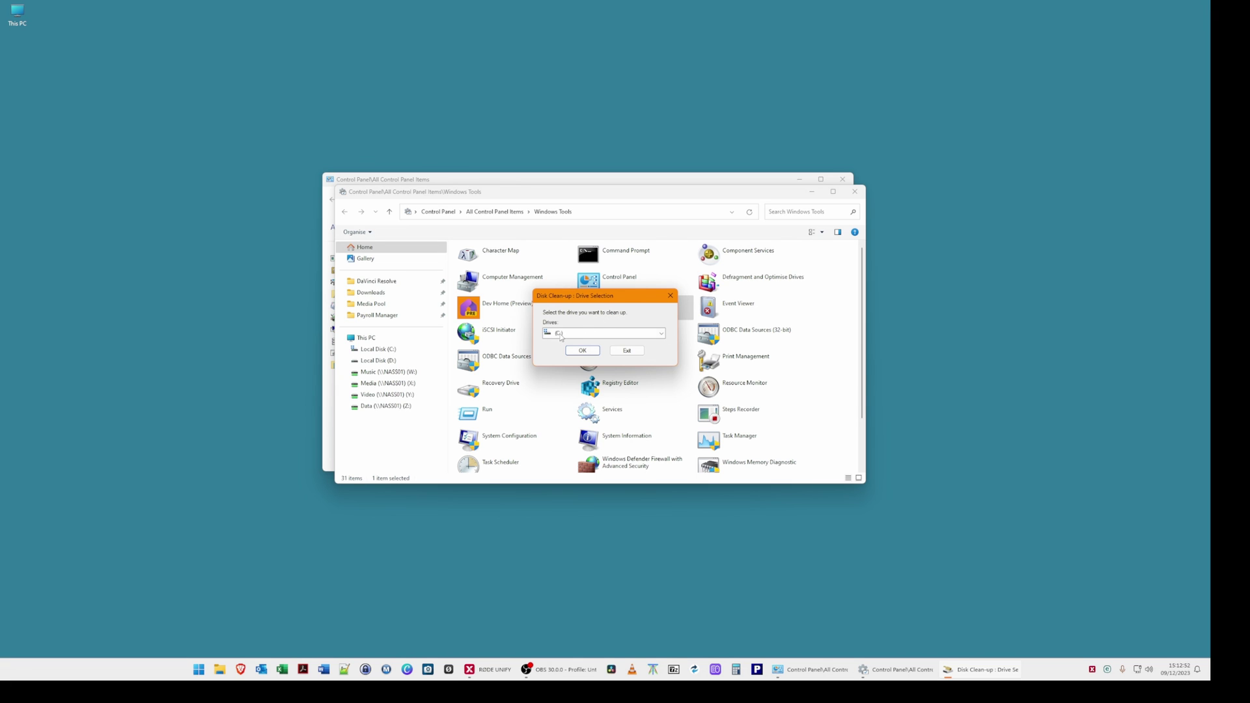
click(583, 351)
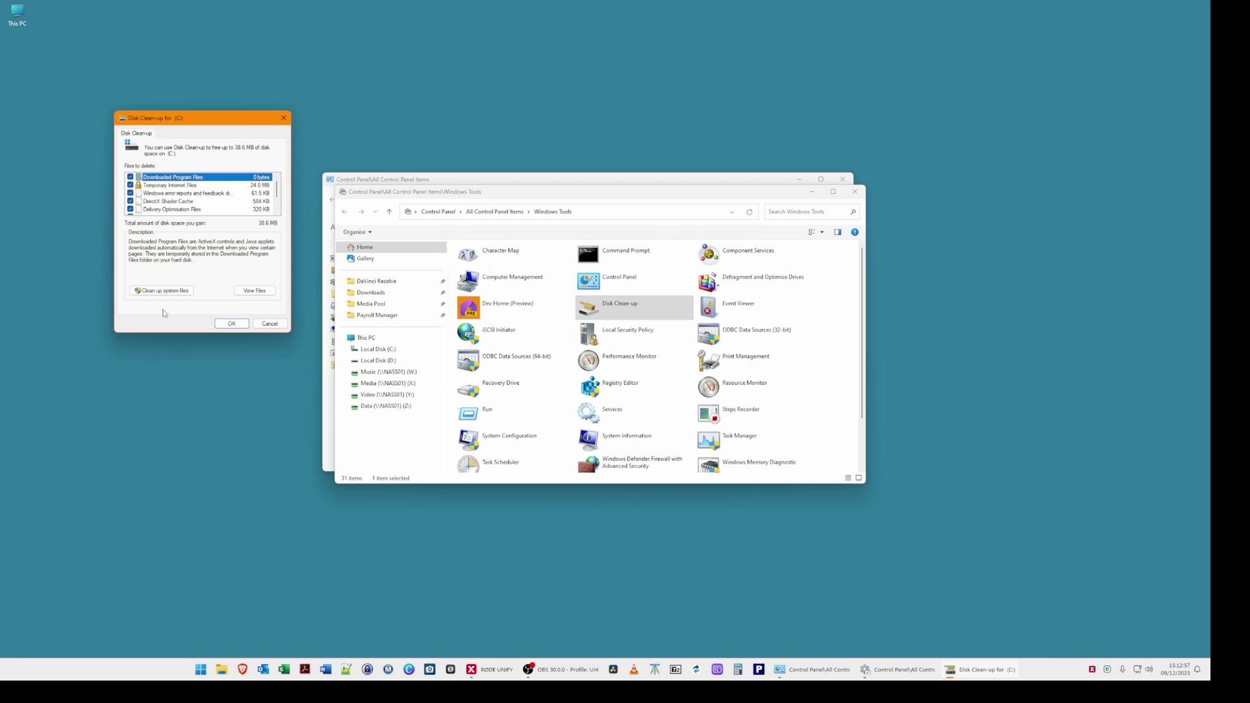
drag(199, 122, 572, 155)
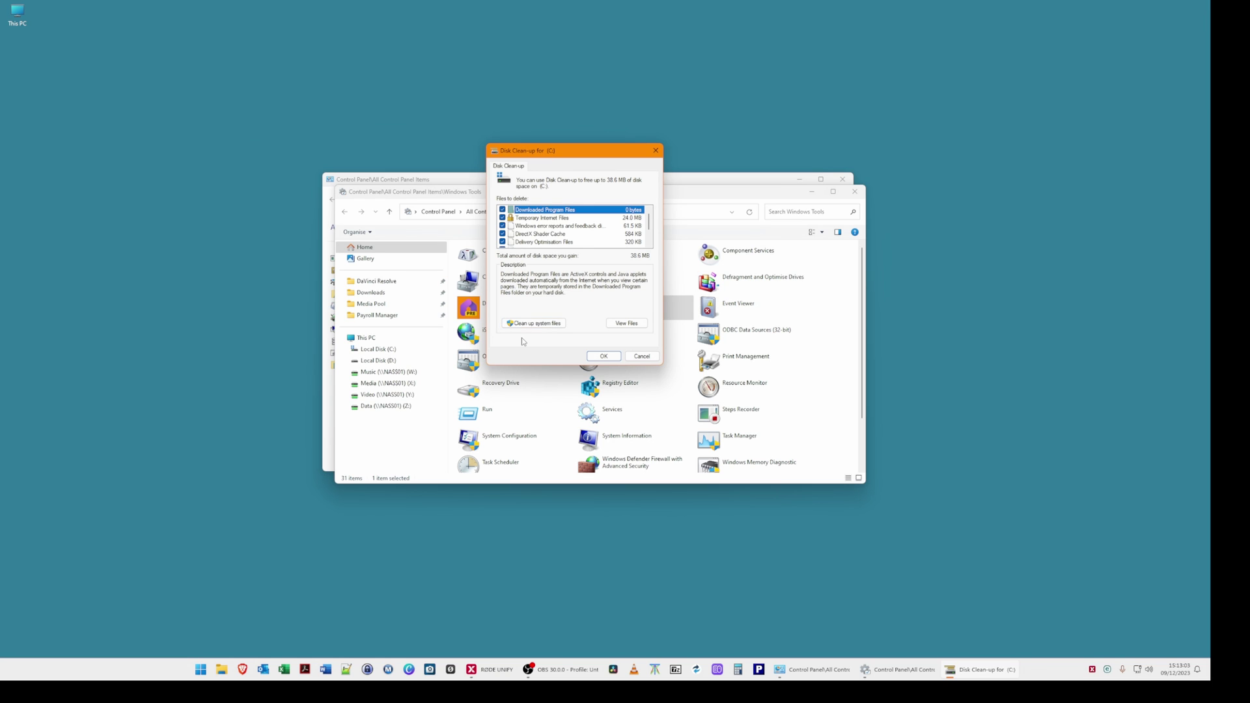
click(537, 325)
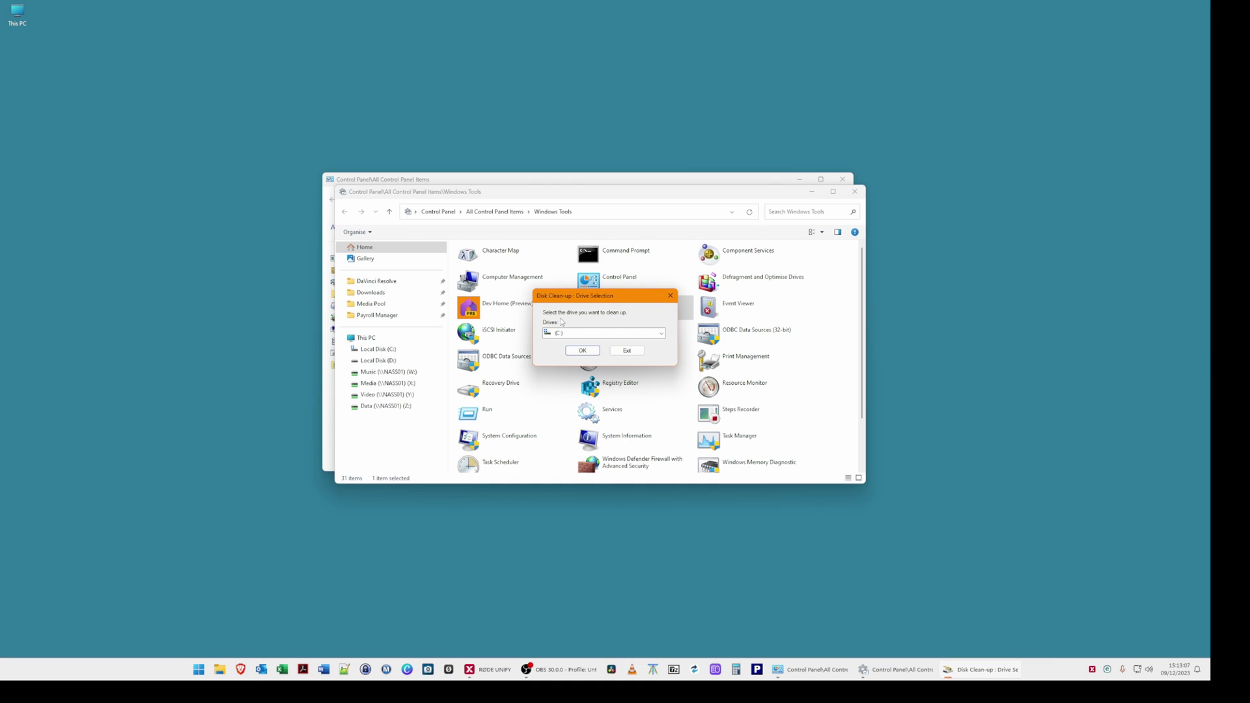
Permanently delete about 38.7 MB from C:, including device driver packages and temporary internet files.
click(583, 353)
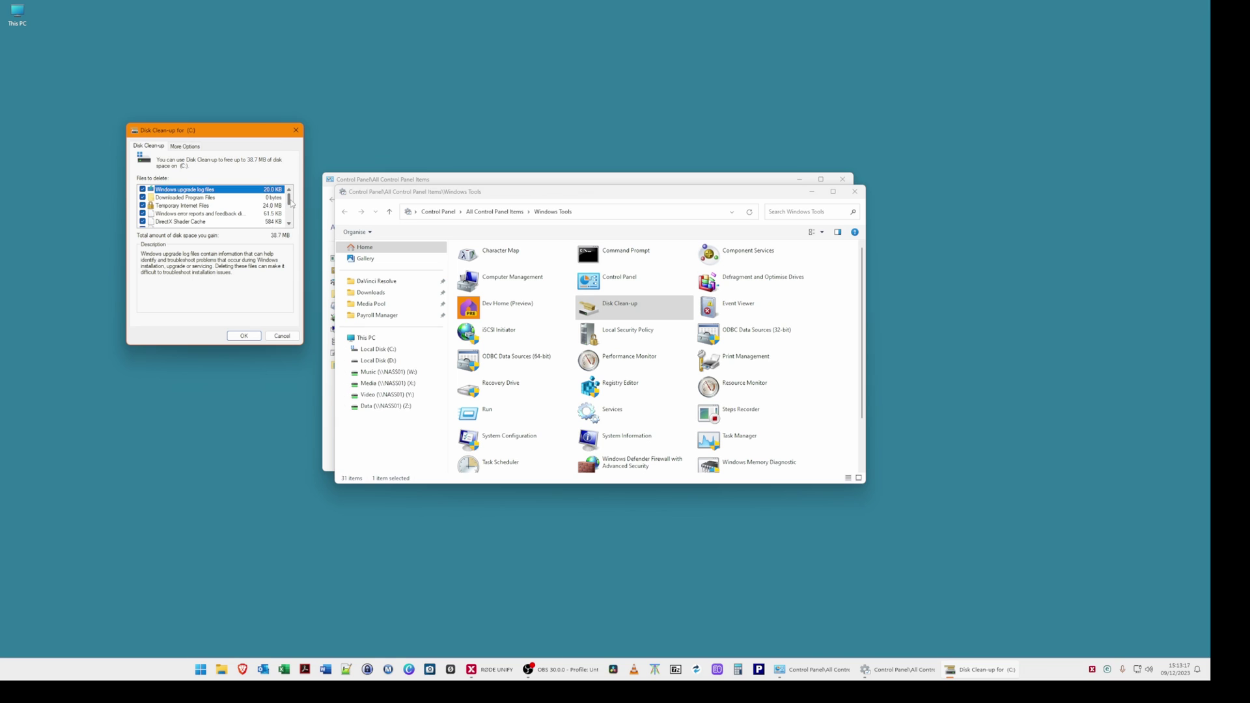
drag(291, 202, 291, 221)
click(243, 335)
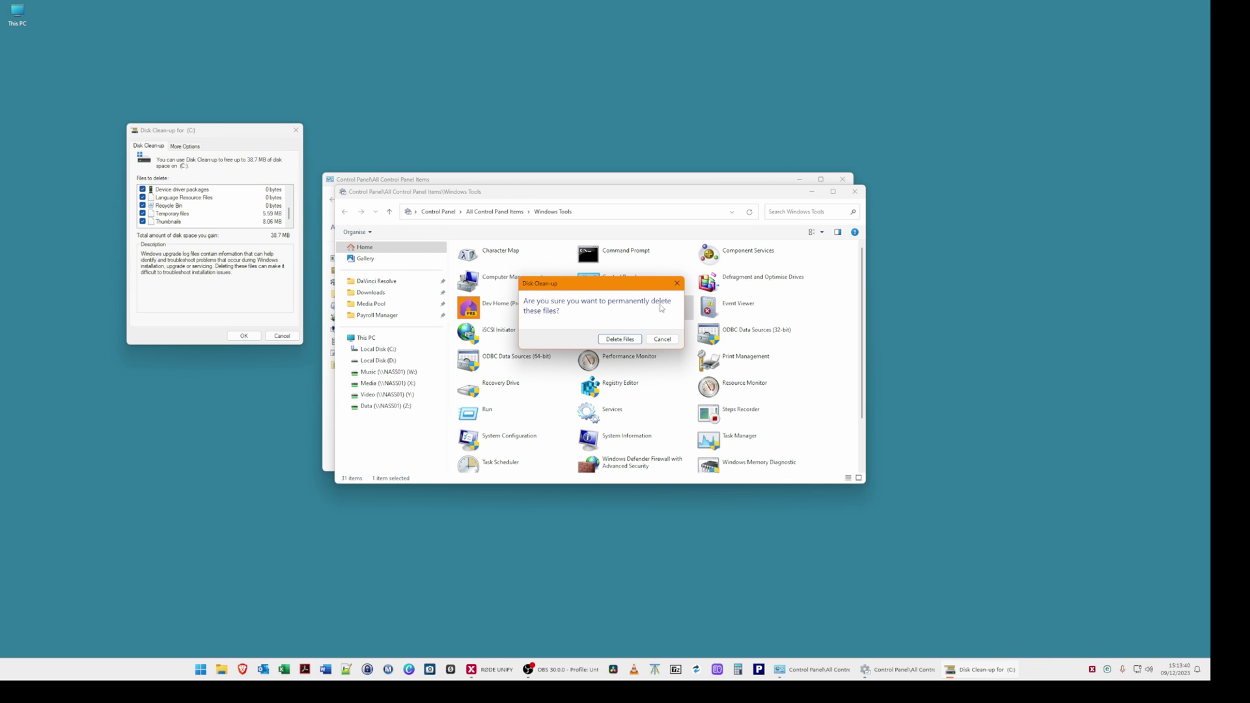
click(624, 340)
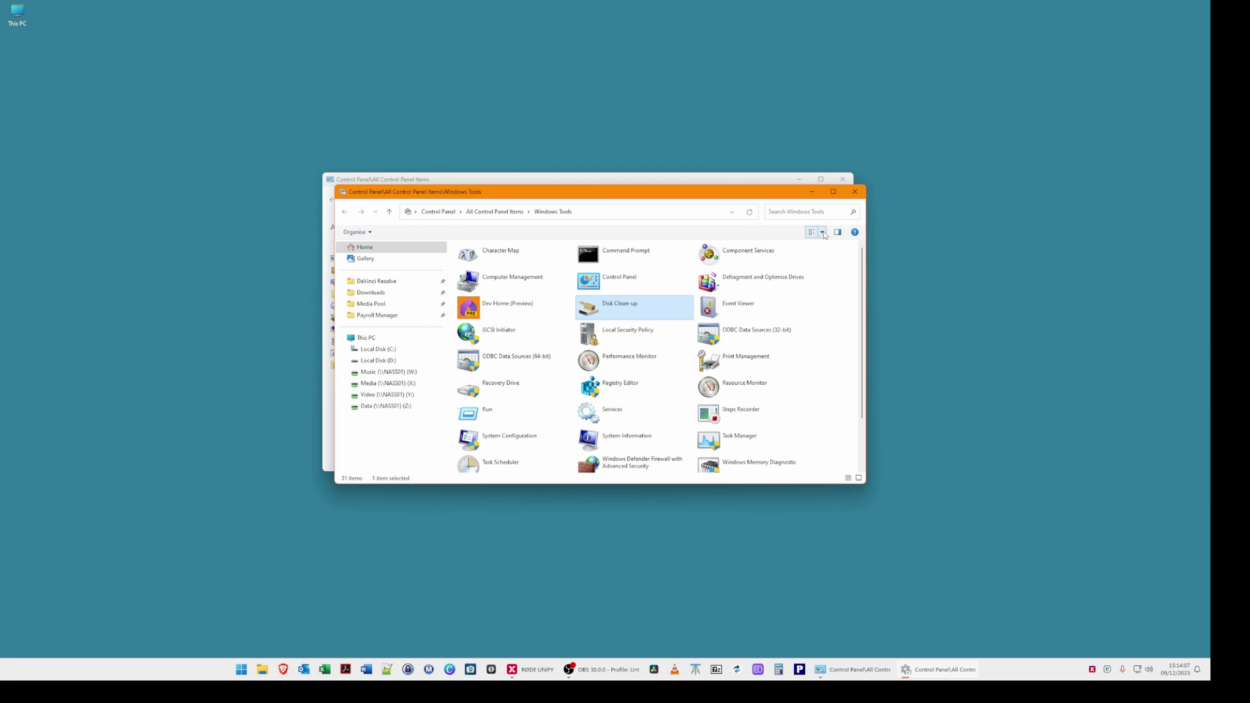
Close Windows Tools and Control Panel, then launch the pinned Settings app from Start.
click(856, 192)
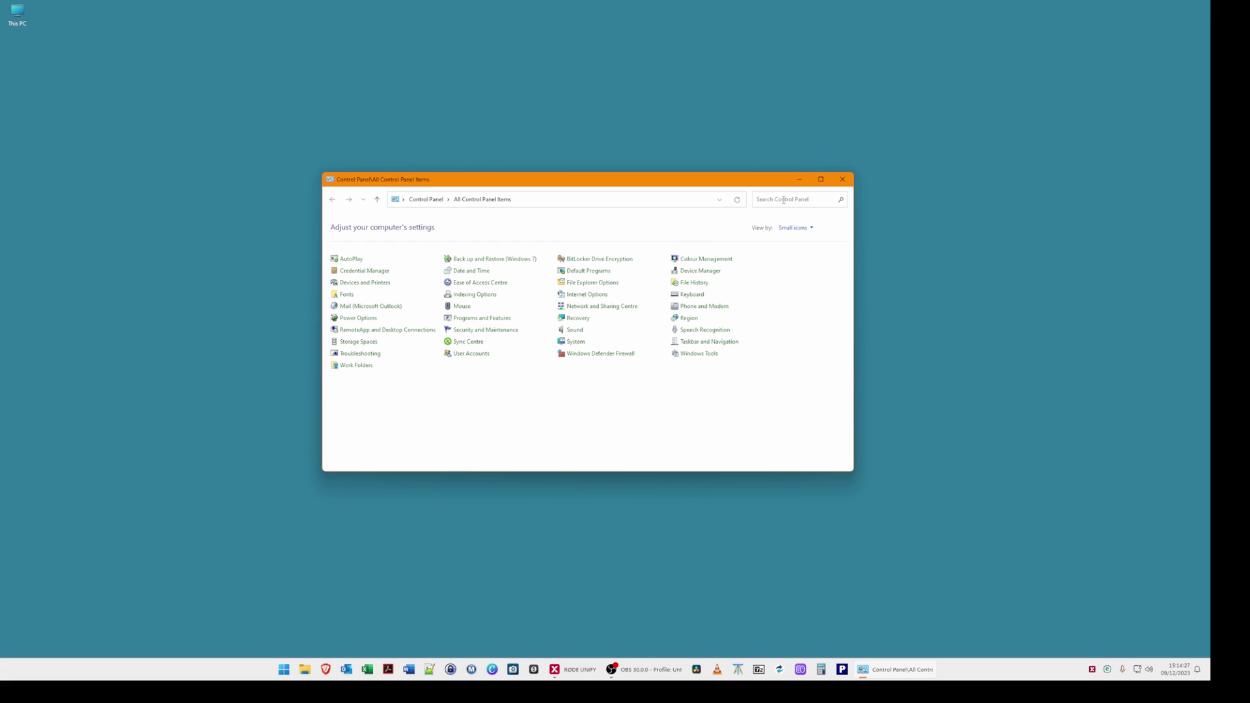
click(843, 179)
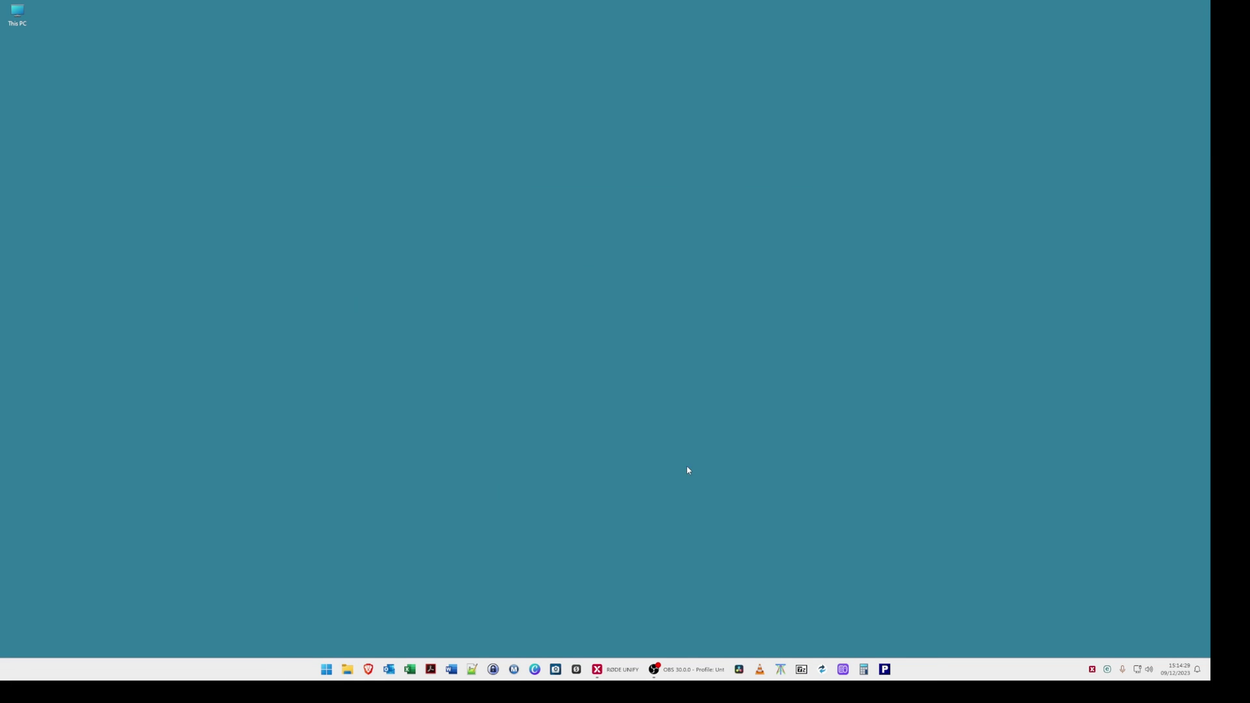
click(327, 670)
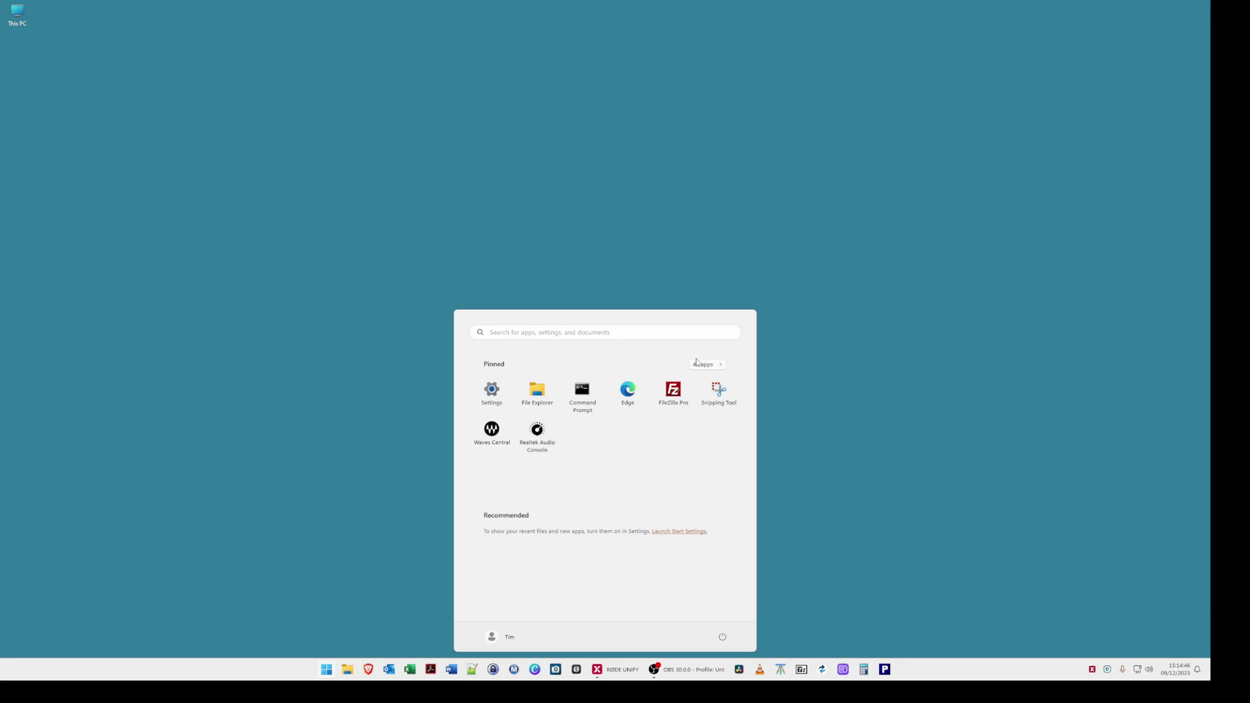
click(492, 392)
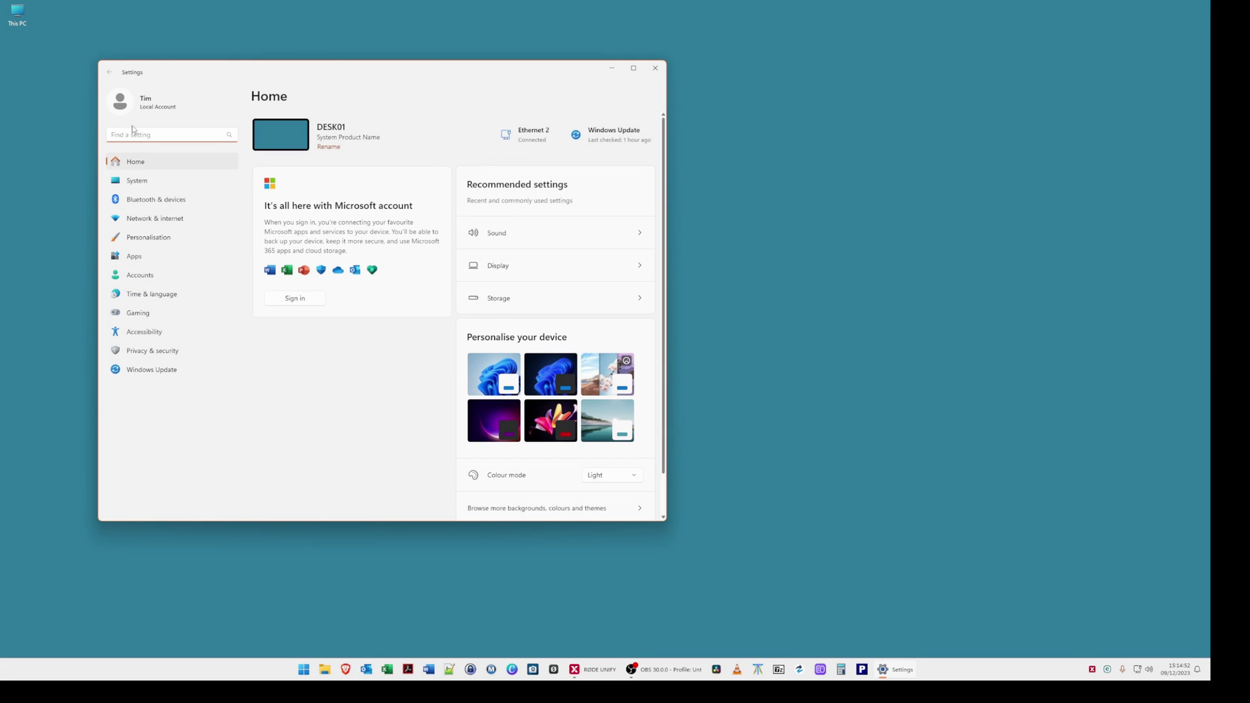
Go to System > Storage to view Local Disk (C:), 97.6 GB used of 465 GB.
click(144, 185)
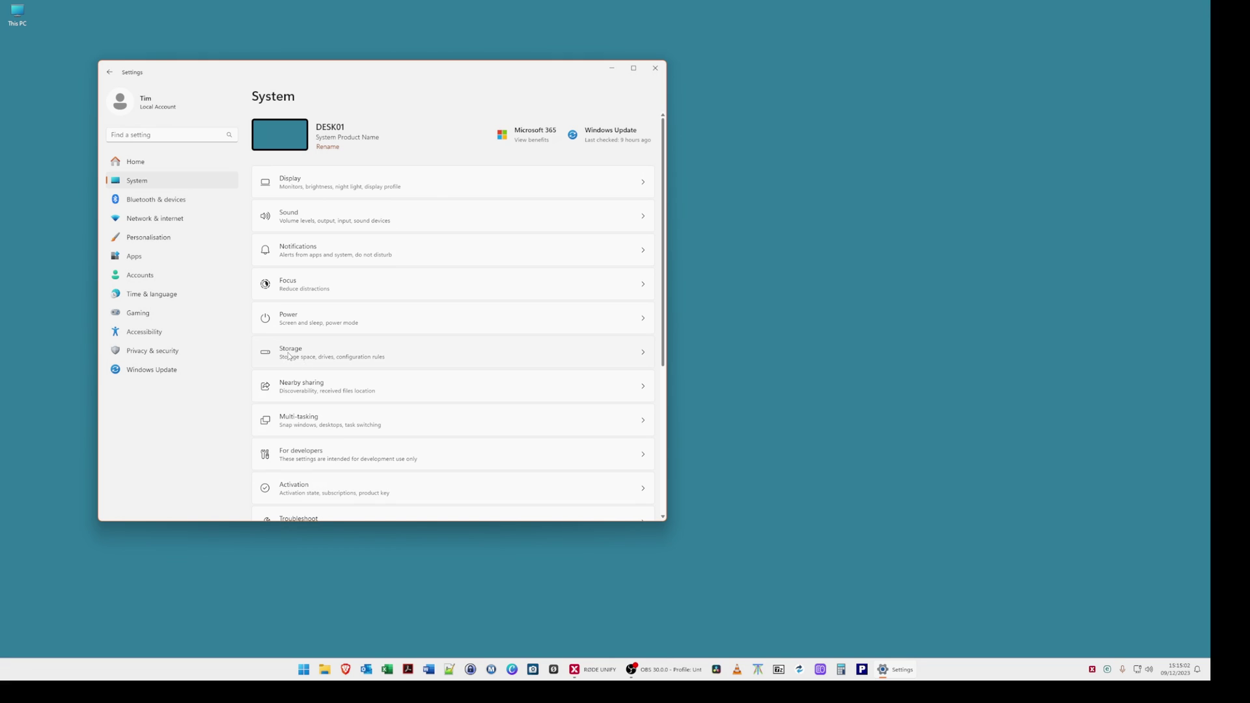
click(338, 354)
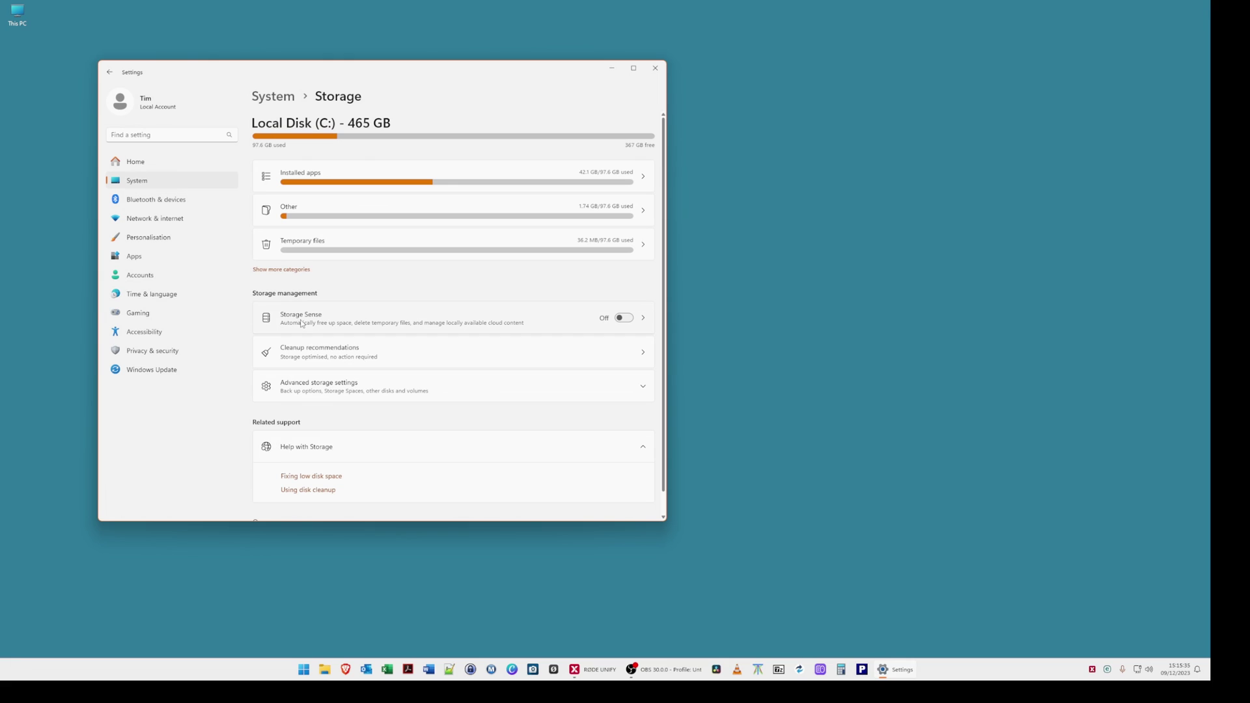
Switch the Storage Sense toggle to On for Local Disk (C:).
click(623, 319)
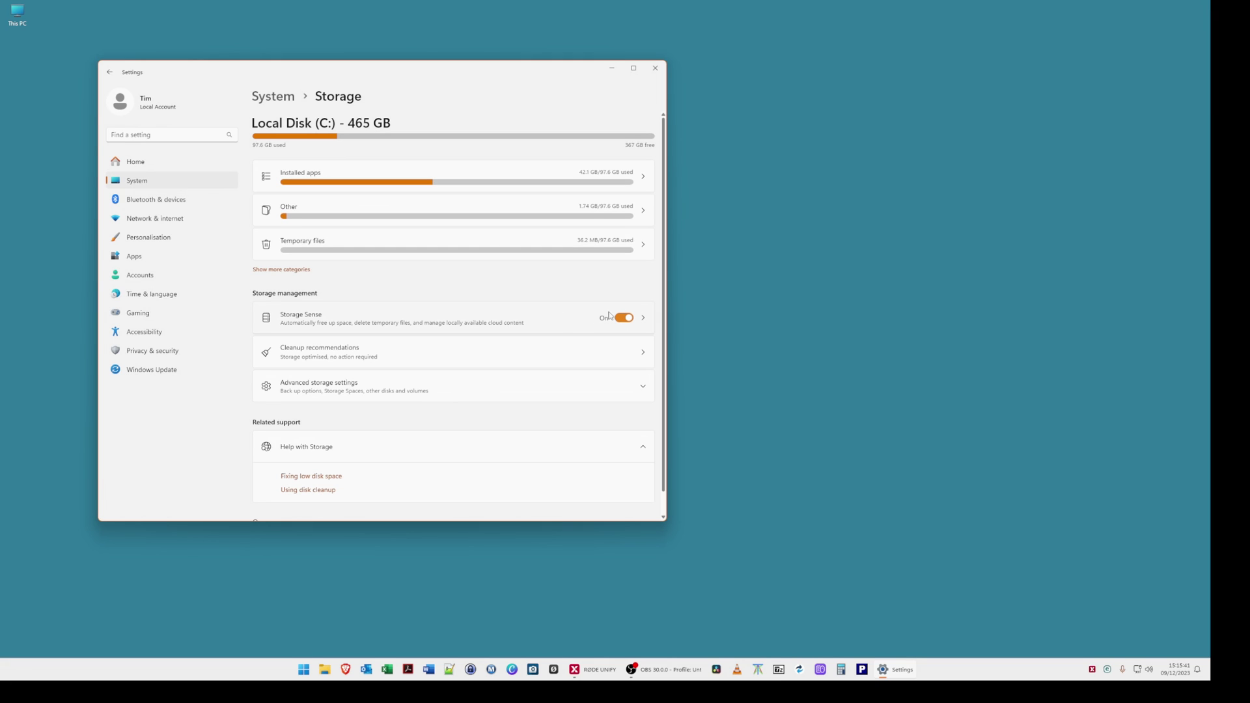